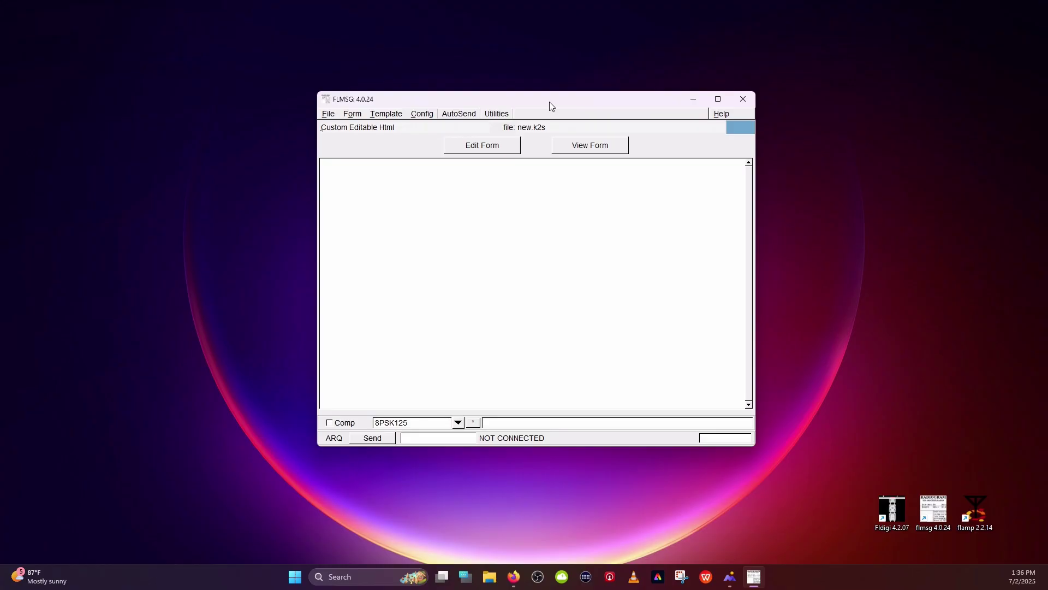
- Launch Fldigi 4.2.07 from its desktop shortcut alongside FLMSG
{"action": "double_click", "coordinate": [882, 510]}
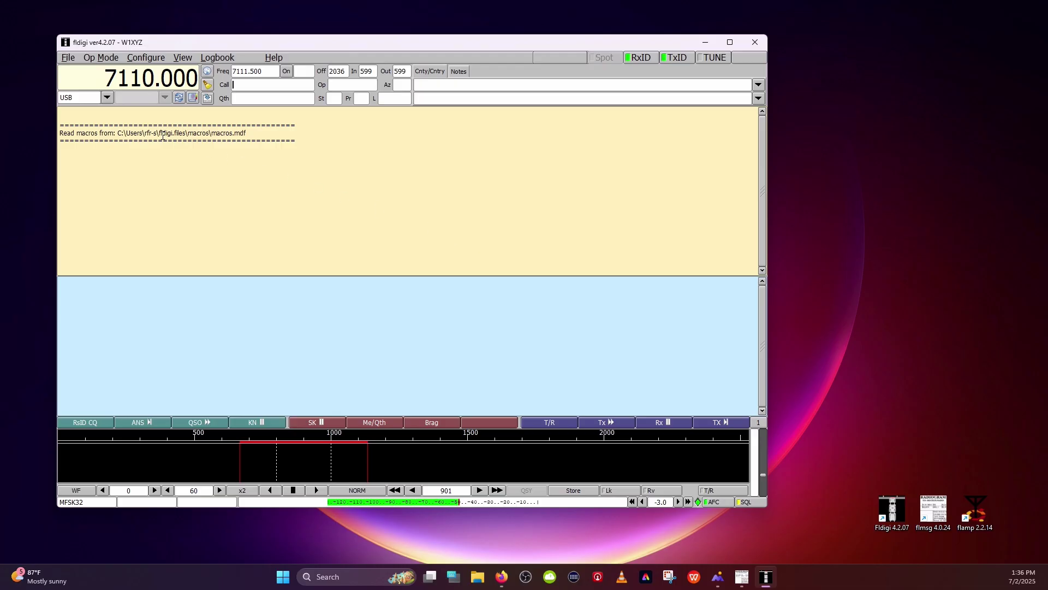
- Toggle fldigi's Text Capture option 'Log all RX/TX text'
{"action": "left_click", "coordinate": [64, 60]}
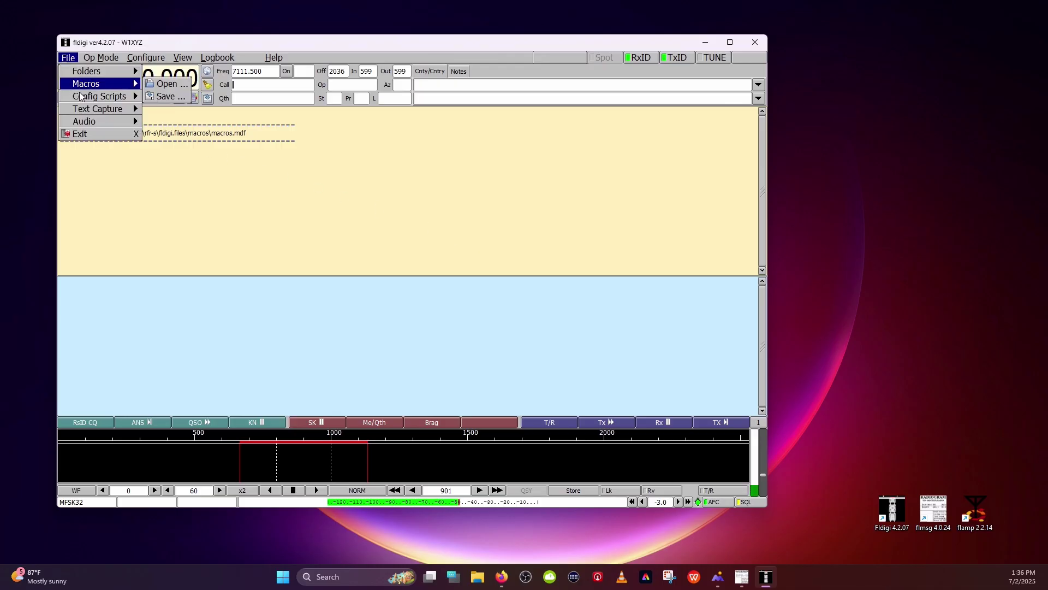
{"action": "mouse_move", "coordinate": [105, 112]}
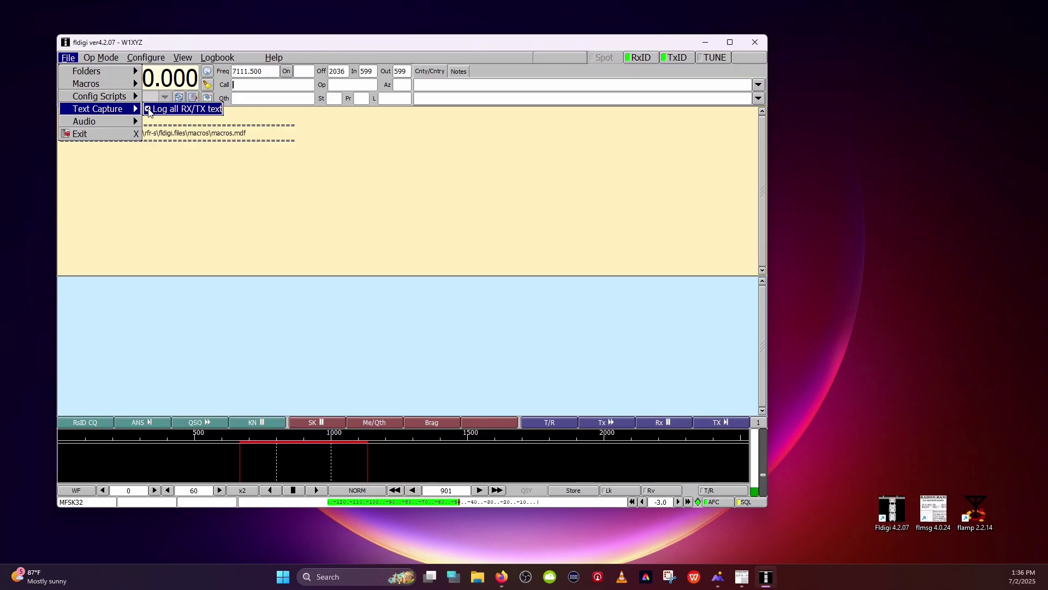
{"action": "left_click", "coordinate": [149, 109]}
{"action": "left_click", "coordinate": [68, 58]}
{"action": "mouse_move", "coordinate": [93, 115]}
{"action": "left_click", "coordinate": [149, 110]}
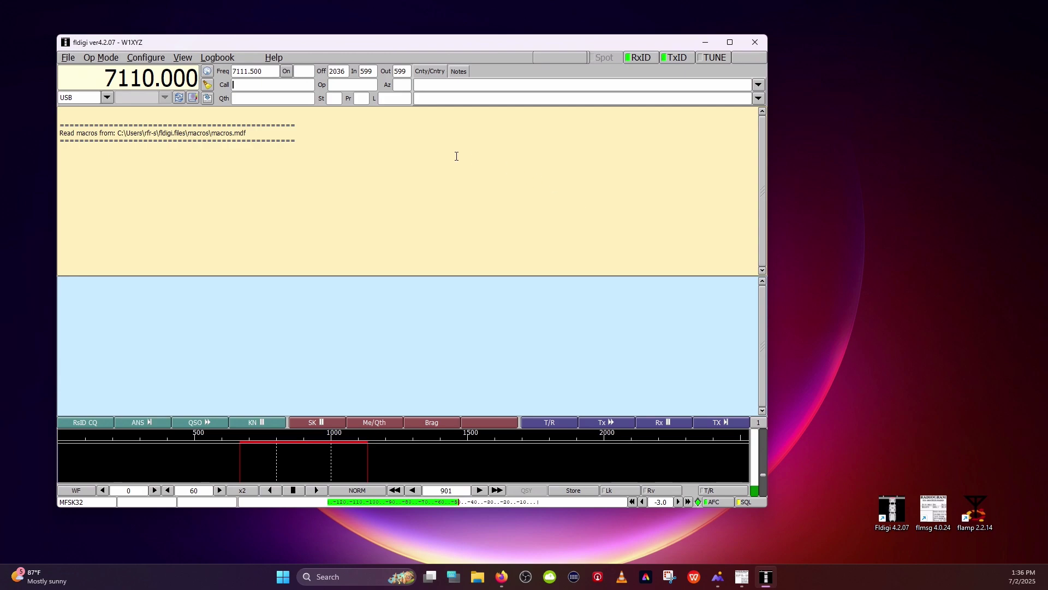
{"action": "left_click", "coordinate": [67, 59]}
- Open the fldigi config folder and read the fldigi20250702.log capture in Notepad
{"action": "mouse_move", "coordinate": [86, 71]}
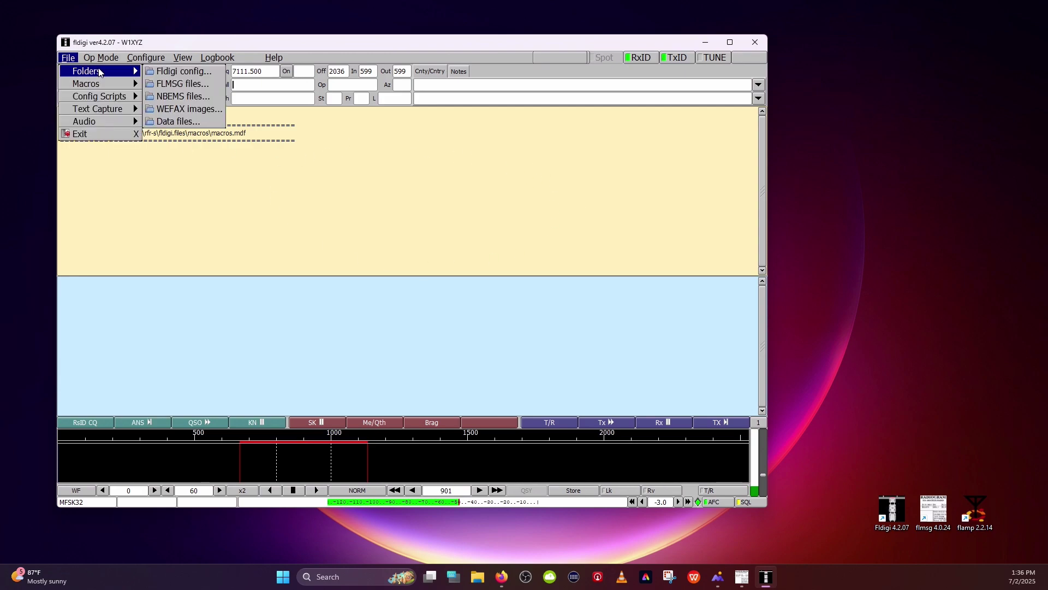
{"action": "left_click", "coordinate": [170, 74]}
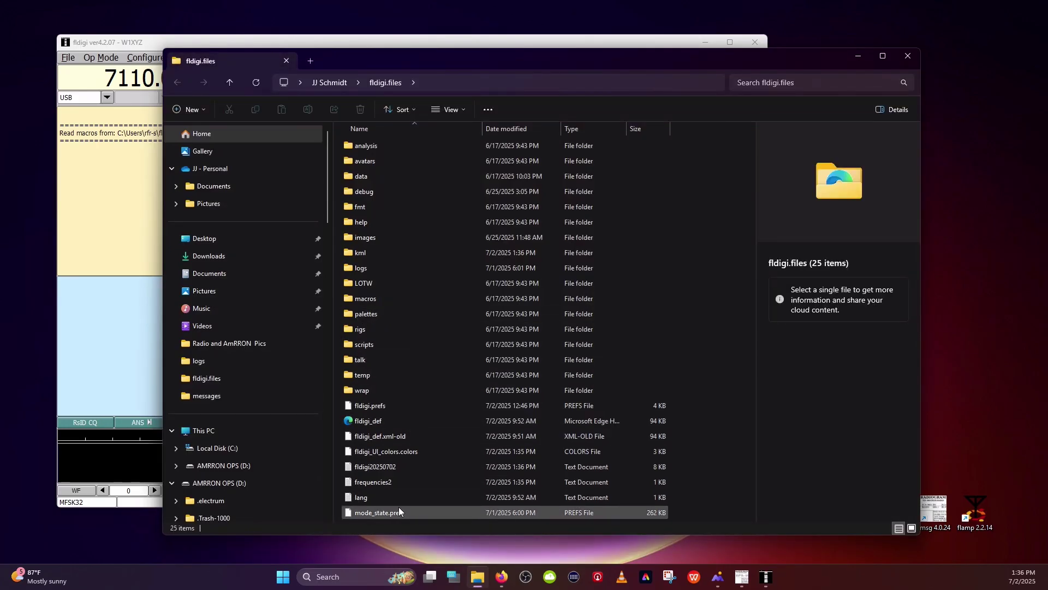
{"action": "double_click", "coordinate": [383, 466]}
{"action": "scroll", "coordinate": [544, 254], "scroll_direction": "down", "scroll_amount": 15}
{"action": "scroll", "coordinate": [544, 253], "scroll_direction": "down", "scroll_amount": 15}
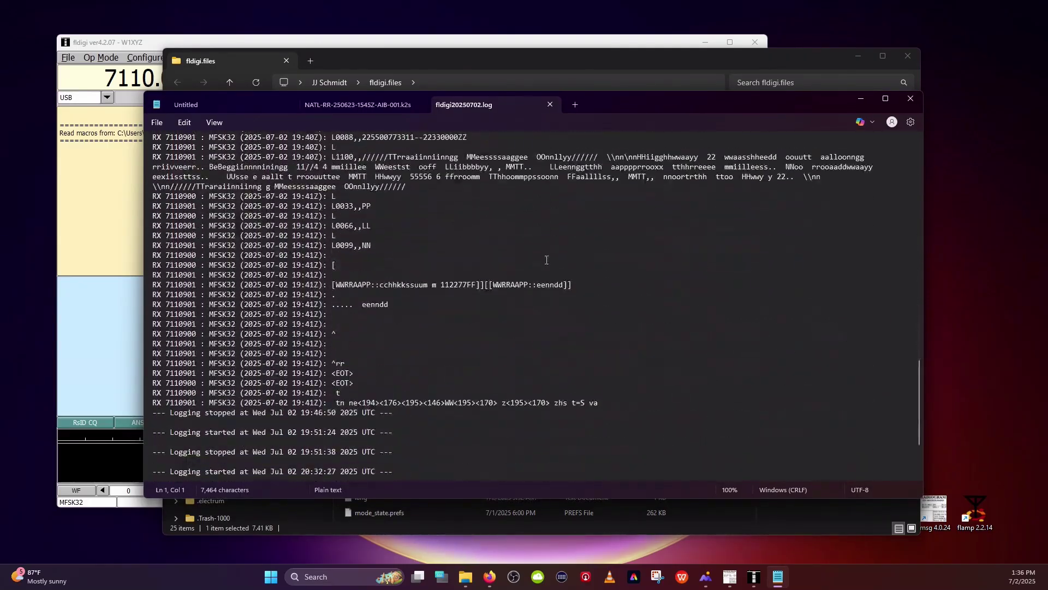
{"action": "scroll", "coordinate": [530, 260], "scroll_direction": "up", "scroll_amount": 20}
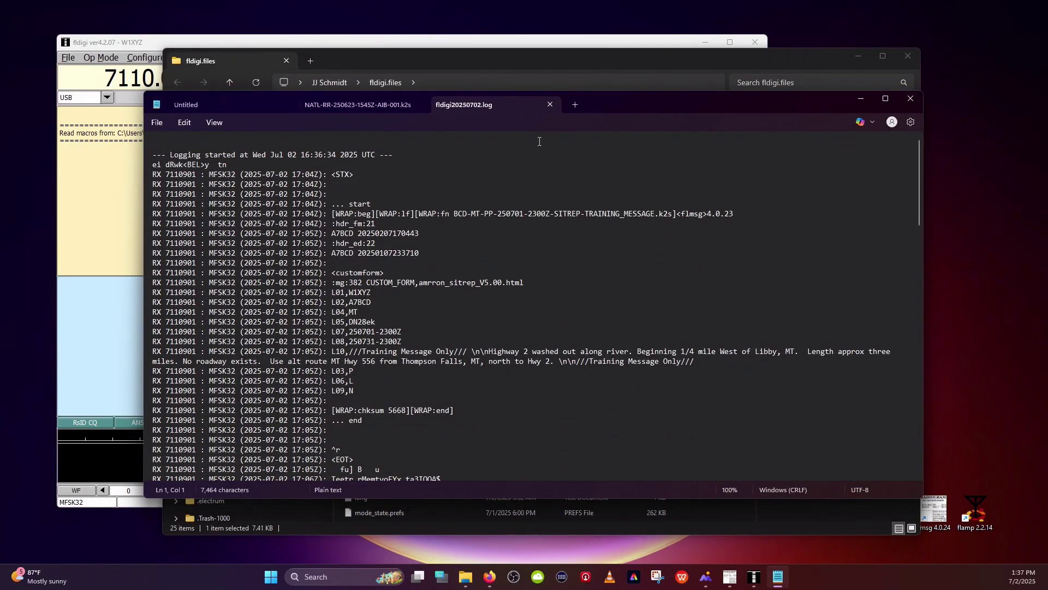
{"action": "left_click", "coordinate": [551, 104]}
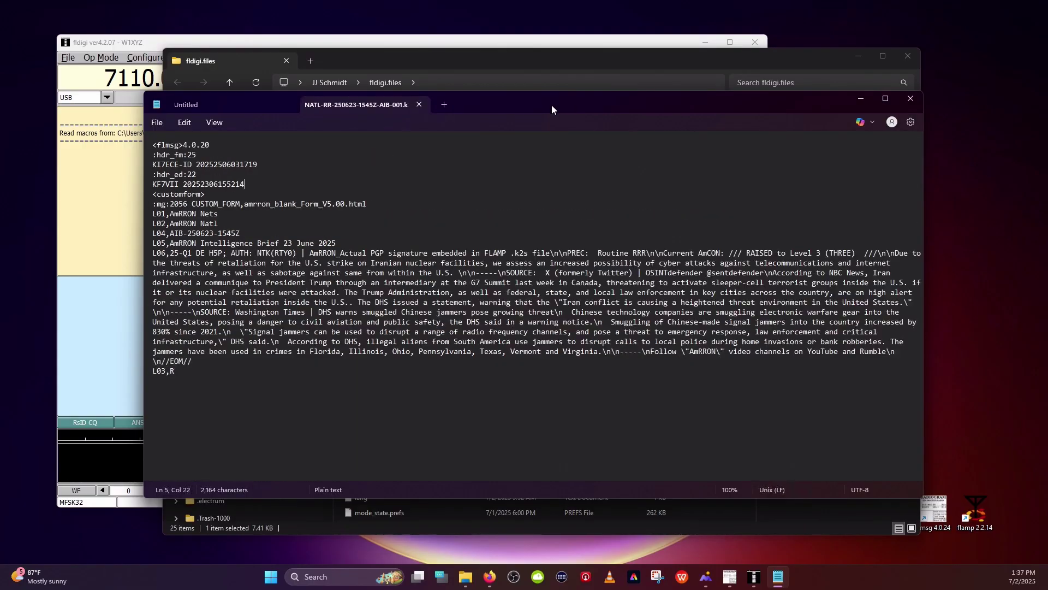
{"action": "left_click", "coordinate": [418, 104]}
{"action": "left_click_drag", "start_coordinate": [419, 101], "coordinate": [194, 121]}
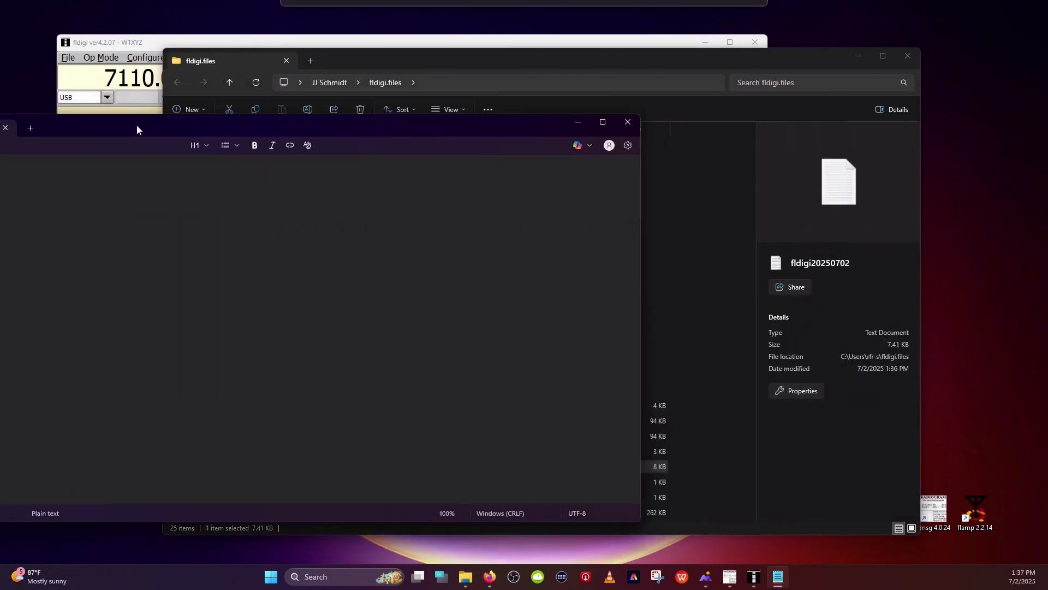
{"action": "key", "text": "super+Down"}
{"action": "key", "text": "super+Down"}
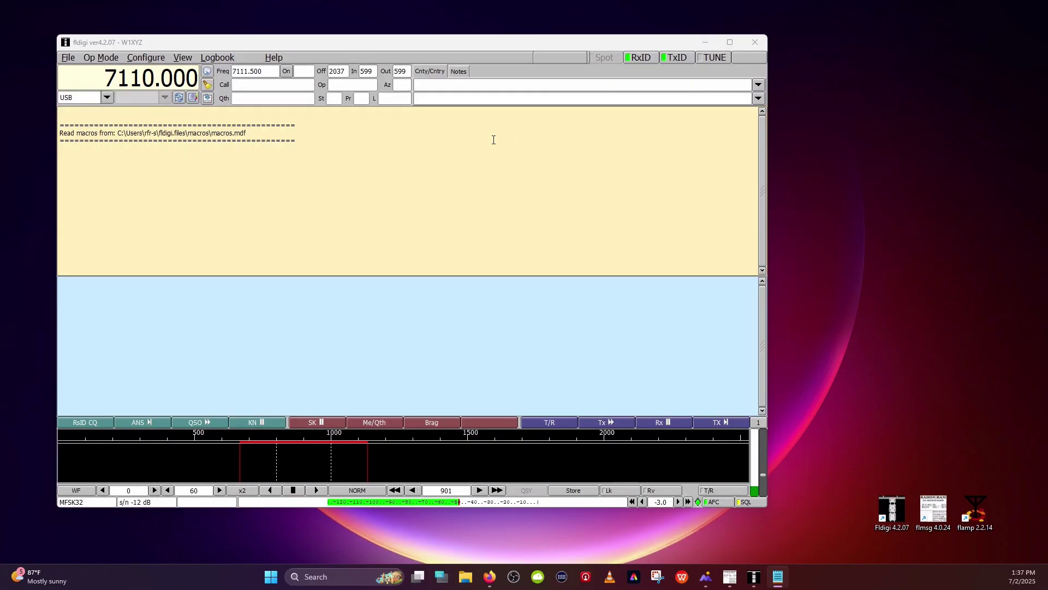
{"action": "left_click", "coordinate": [756, 42]}
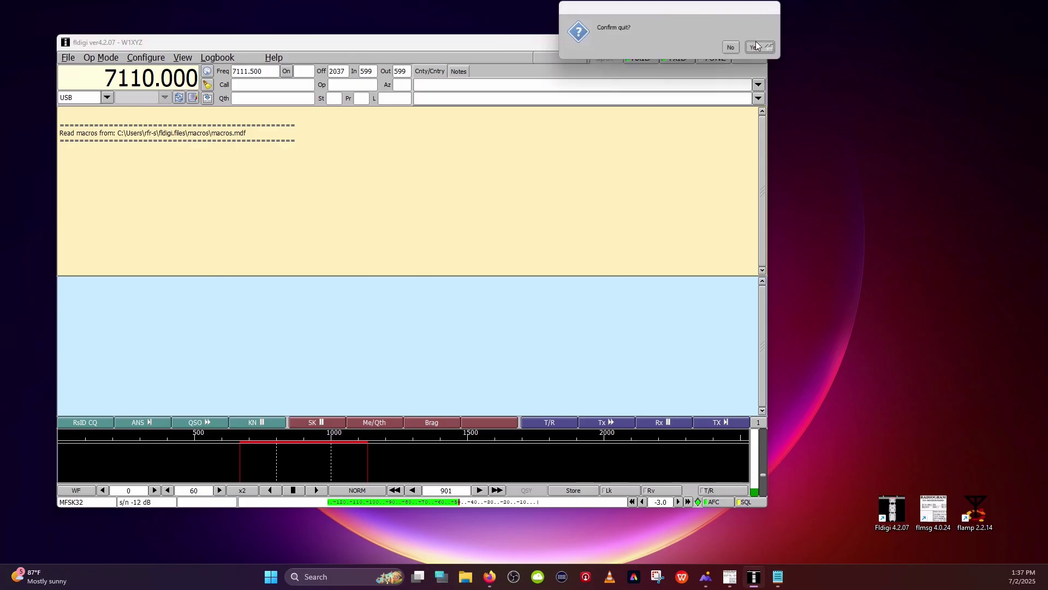
- Confirm quitting fldigi and bring up FLMSG's Personal data configuration
{"action": "left_click", "coordinate": [759, 49]}
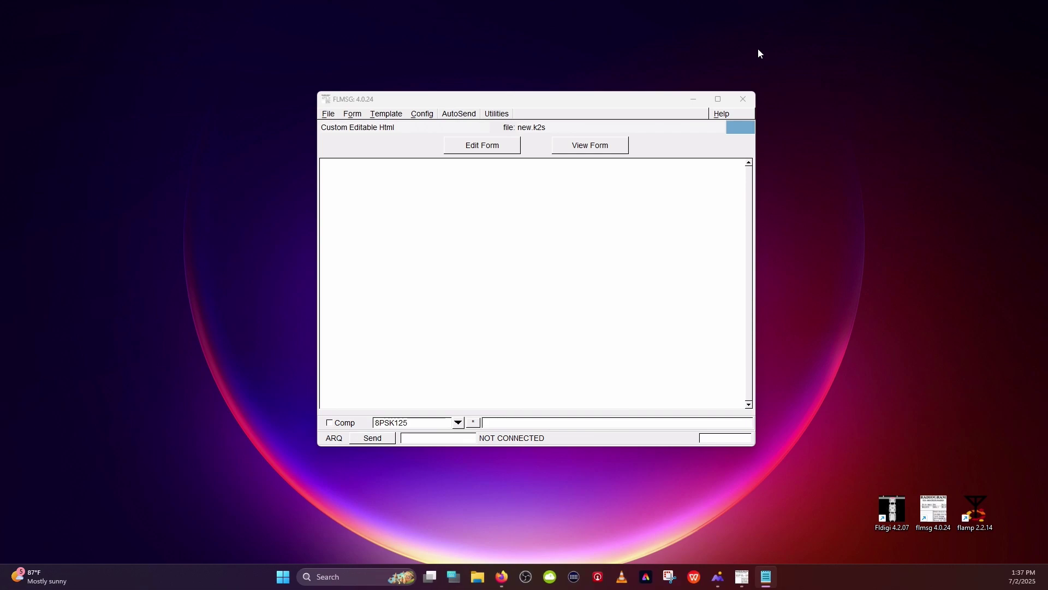
{"action": "left_click", "coordinate": [422, 116]}
{"action": "left_click", "coordinate": [428, 127]}
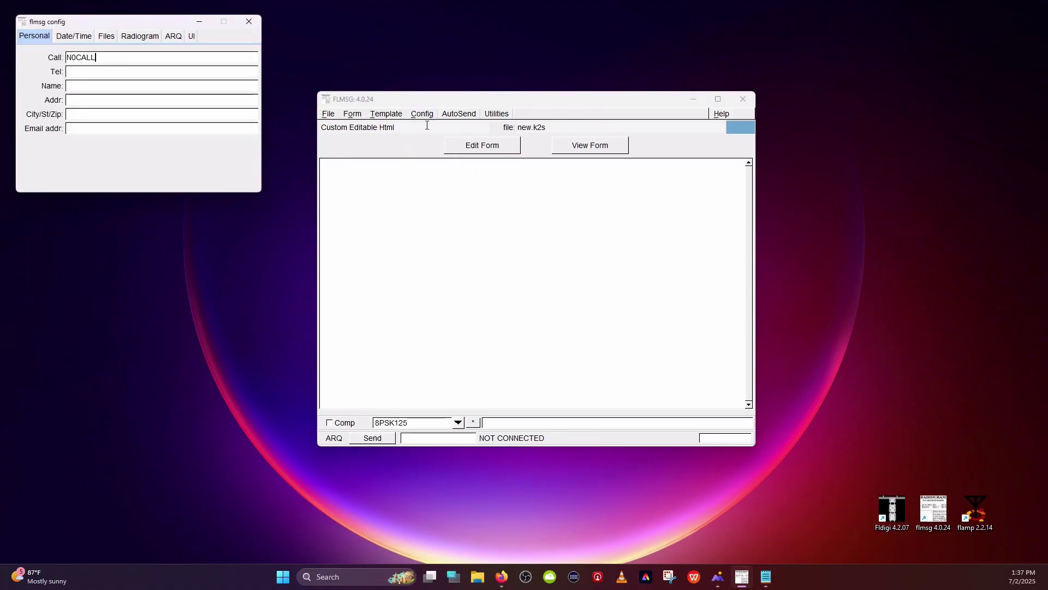
{"action": "left_click_drag", "start_coordinate": [153, 20], "coordinate": [591, 194]}
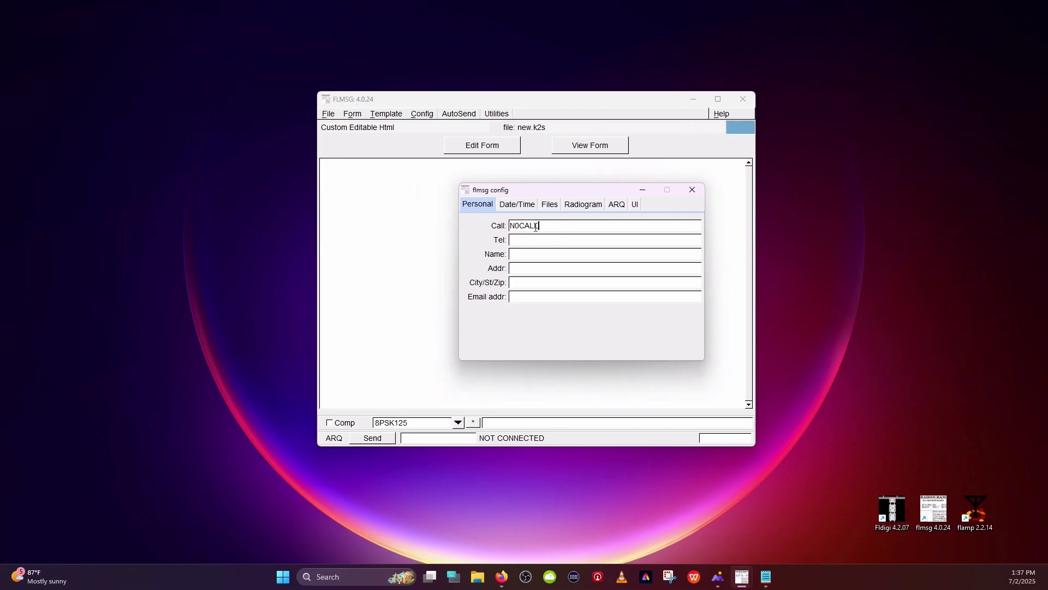
- Replace the N0CALL placeholder with the station call sign and view the Date/Time formats
{"action": "left_click_drag", "start_coordinate": [544, 227], "coordinate": [510, 226]}
{"action": "type", "text": "W1XYZ"}
{"action": "left_click", "coordinate": [517, 205]}
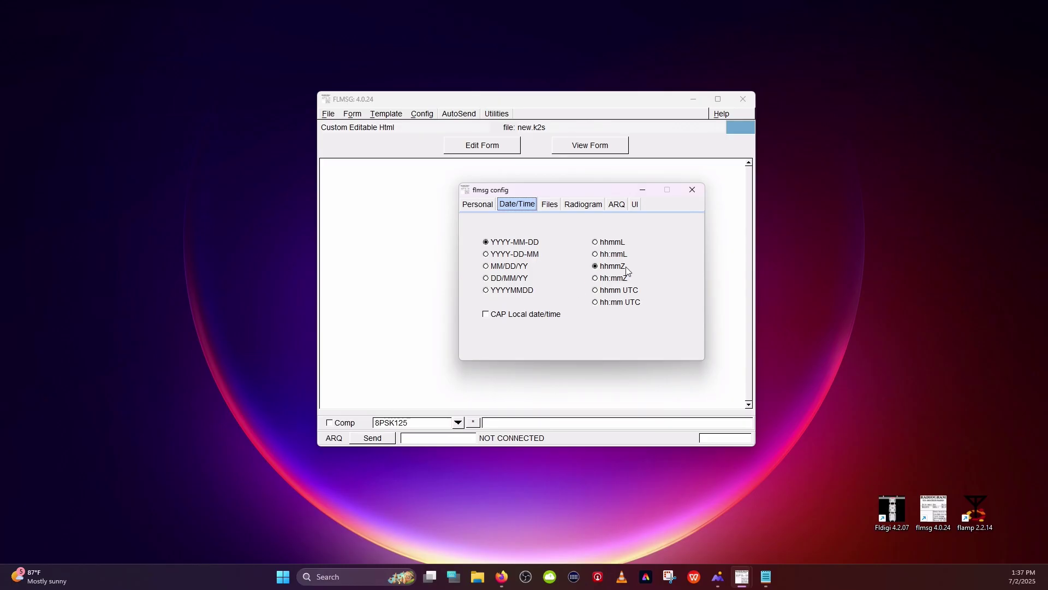
- Tick 'Sync modem to fldigi' on the ARQ tab and close the flmsg config window
{"action": "left_click", "coordinate": [547, 206]}
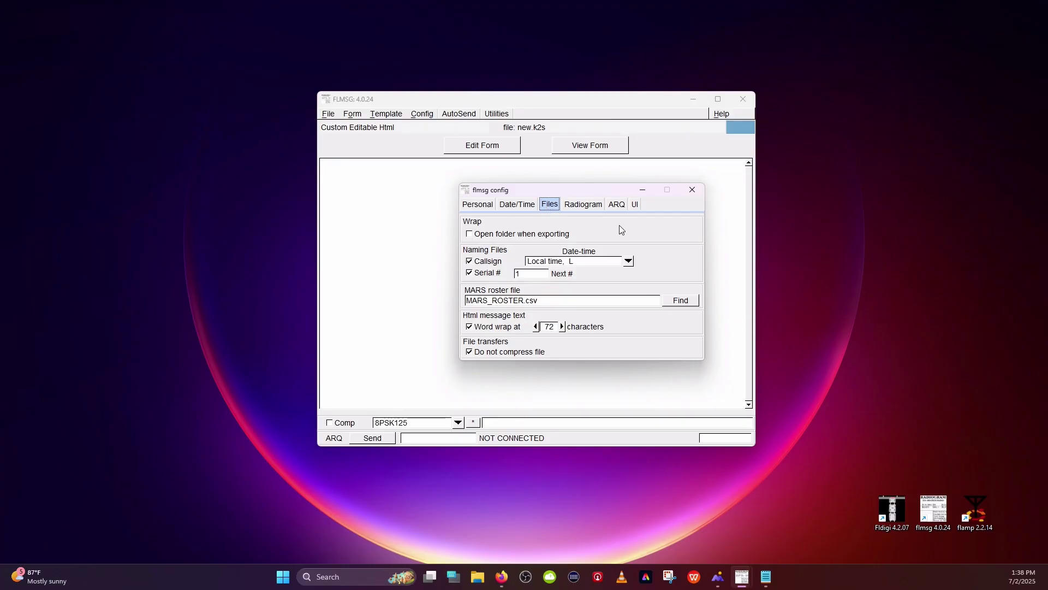
{"action": "left_click", "coordinate": [584, 205]}
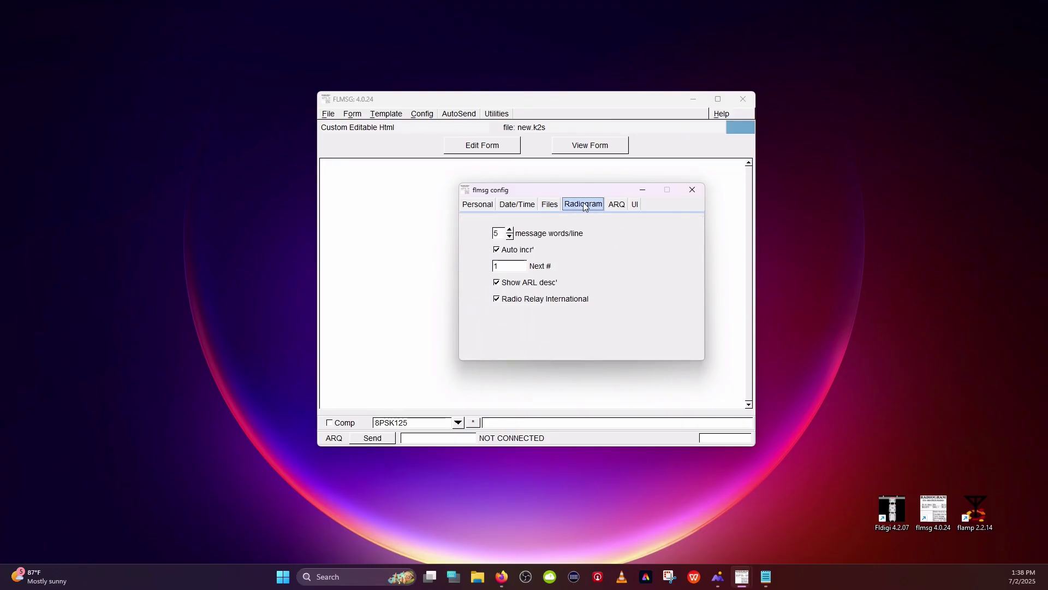
{"action": "left_click", "coordinate": [615, 205]}
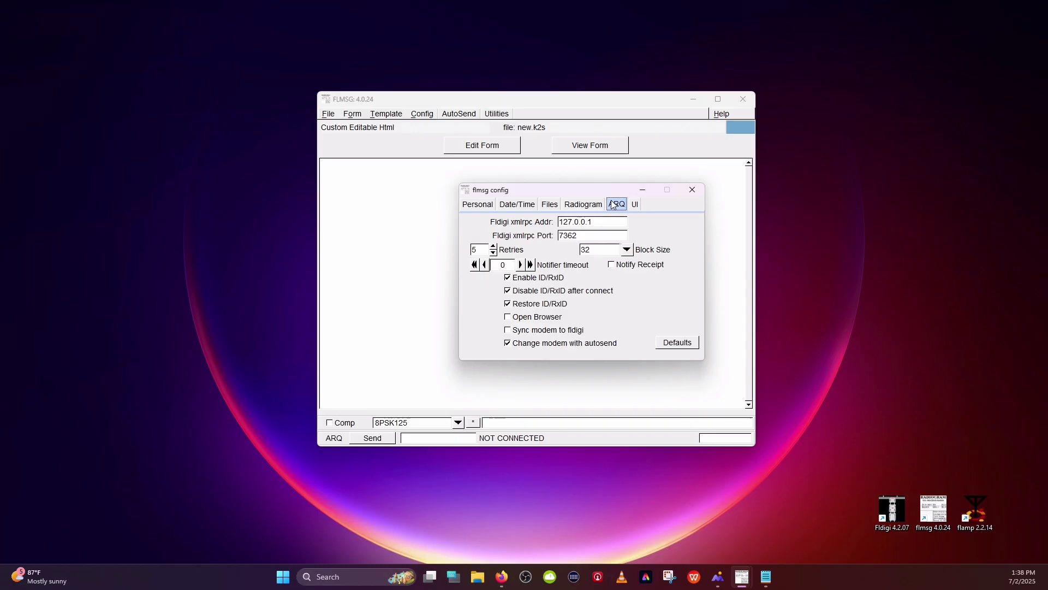
{"action": "left_click", "coordinate": [508, 330]}
{"action": "left_click", "coordinate": [694, 193]}
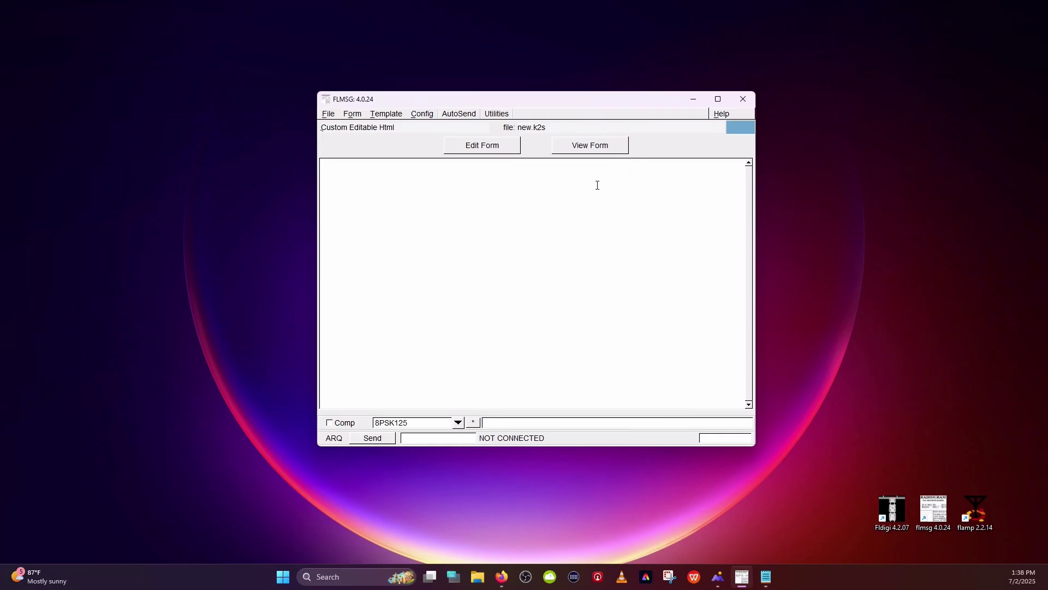
- Load a blank ICS-213 form (default.213) from the Form > ICS menu
{"action": "left_click", "coordinate": [358, 115]}
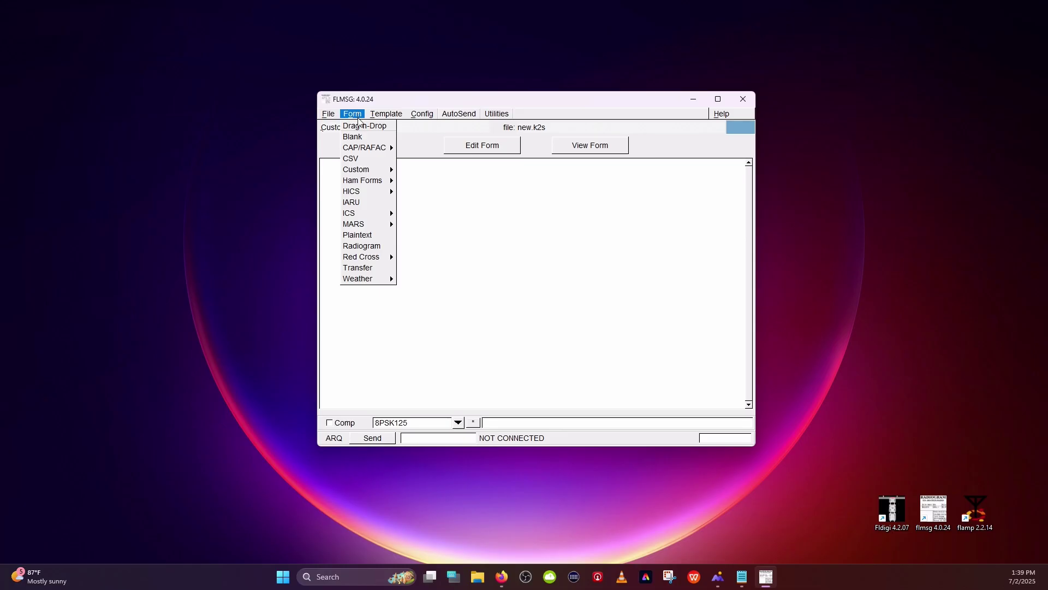
{"action": "mouse_move", "coordinate": [353, 149]}
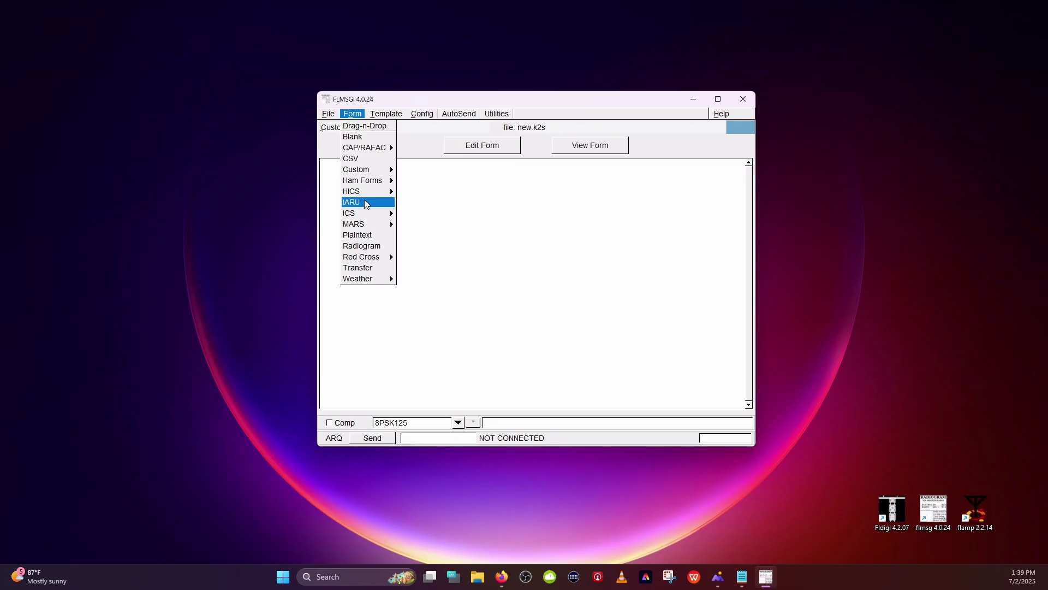
{"action": "mouse_move", "coordinate": [365, 216]}
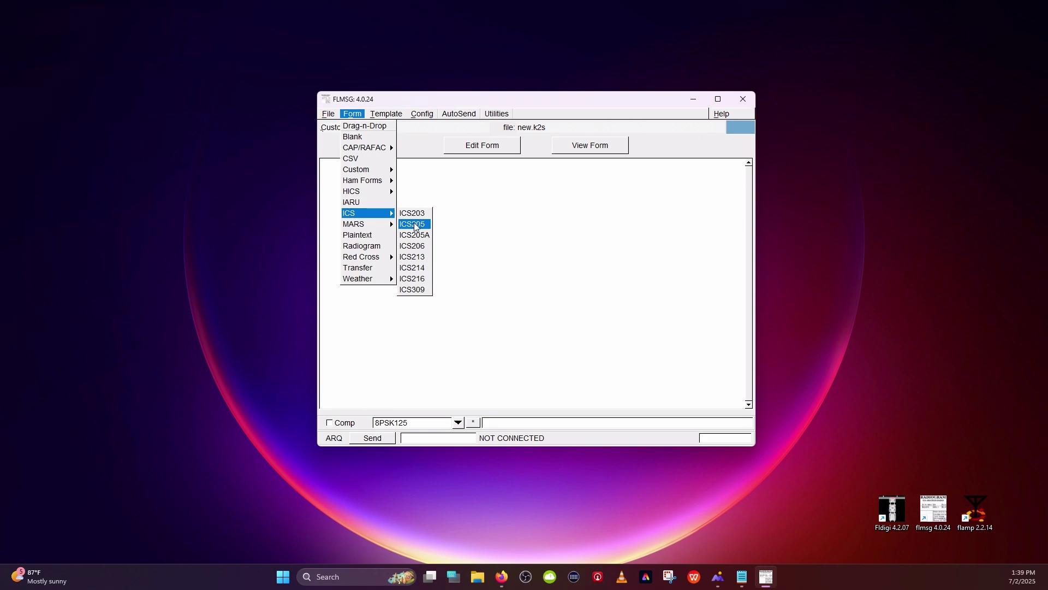
{"action": "left_click", "coordinate": [420, 261]}
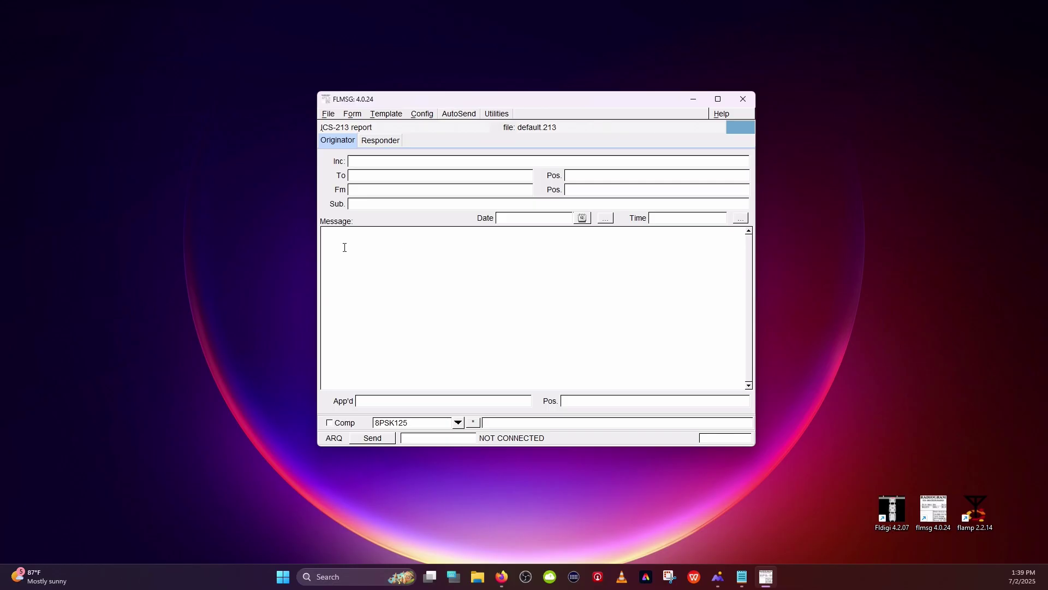
- Browse the MARS and Red Cross form submenus without choosing a form
{"action": "left_click", "coordinate": [353, 114]}
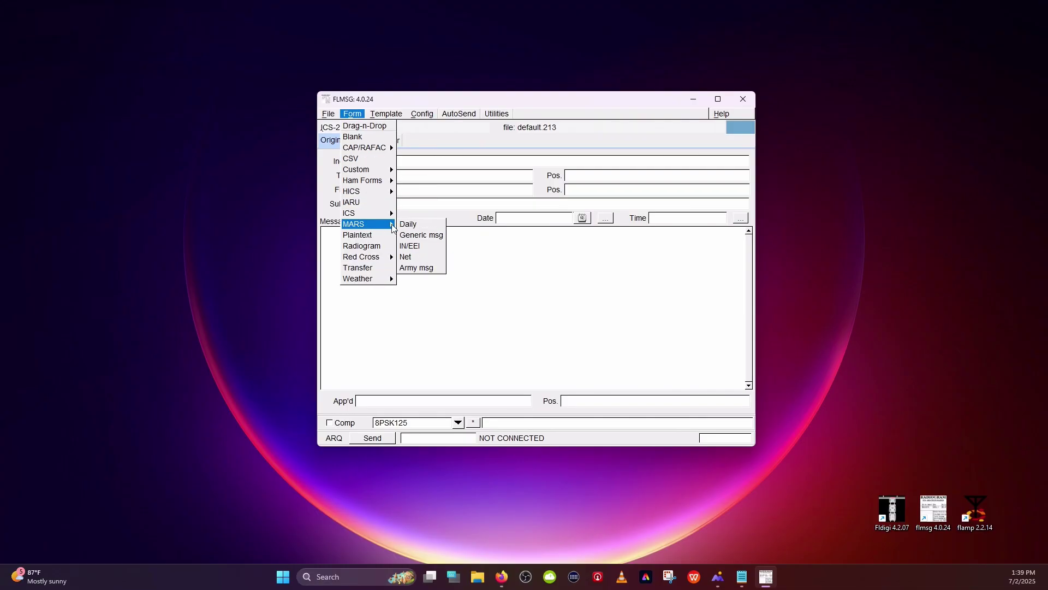
{"action": "mouse_move", "coordinate": [366, 258]}
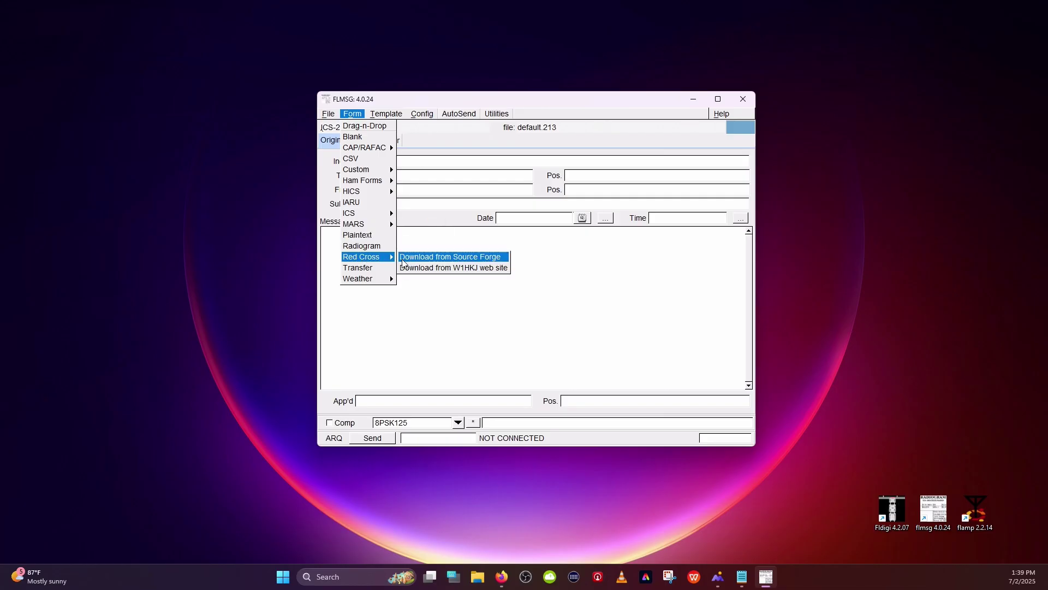
{"action": "left_click", "coordinate": [440, 251]}
{"action": "left_click", "coordinate": [442, 245]}
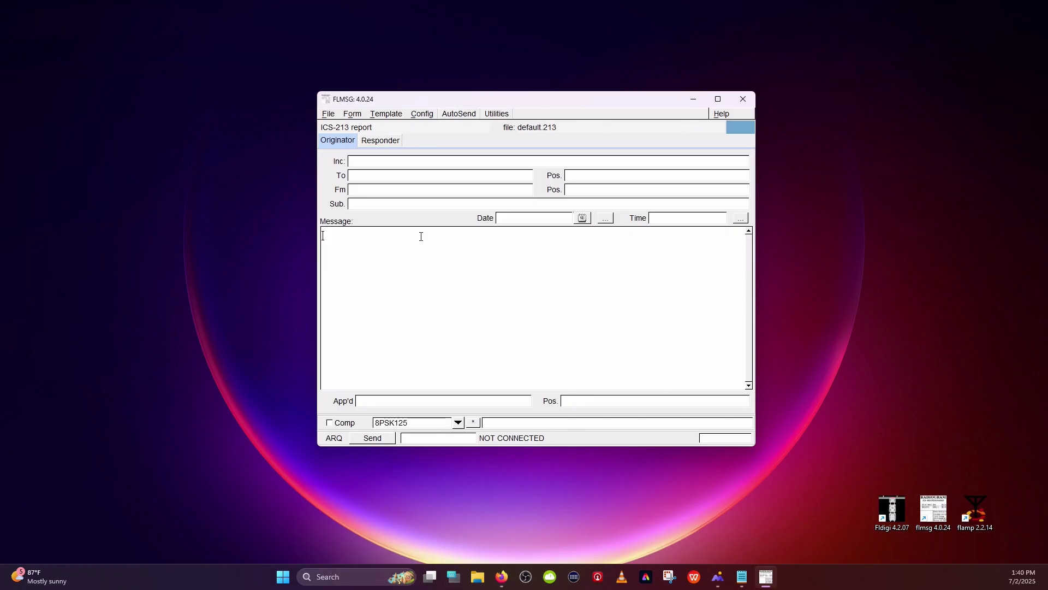
- Check the Custom forms list, holding only Transfer FORM, then switch to the AmRRON website
{"action": "left_click", "coordinate": [353, 116]}
{"action": "mouse_move", "coordinate": [359, 172]}
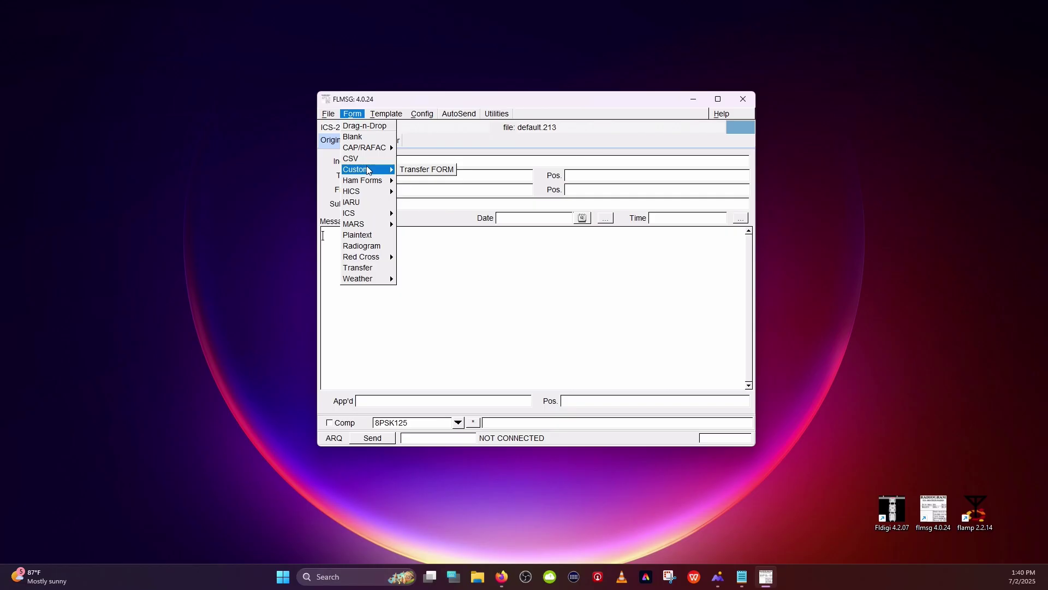
{"action": "key", "text": "alt+Tab"}
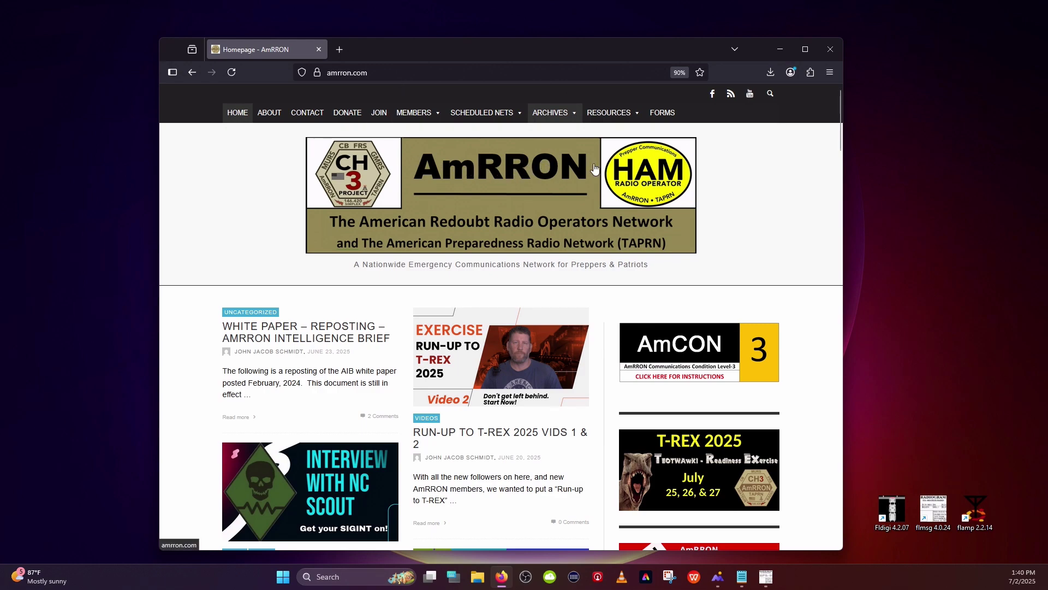
- Download V5.0-Forms_27Nov2024-1.zip from the FLMSG Custom Forms section of AmRRON's Forms page
{"action": "left_click", "coordinate": [662, 116]}
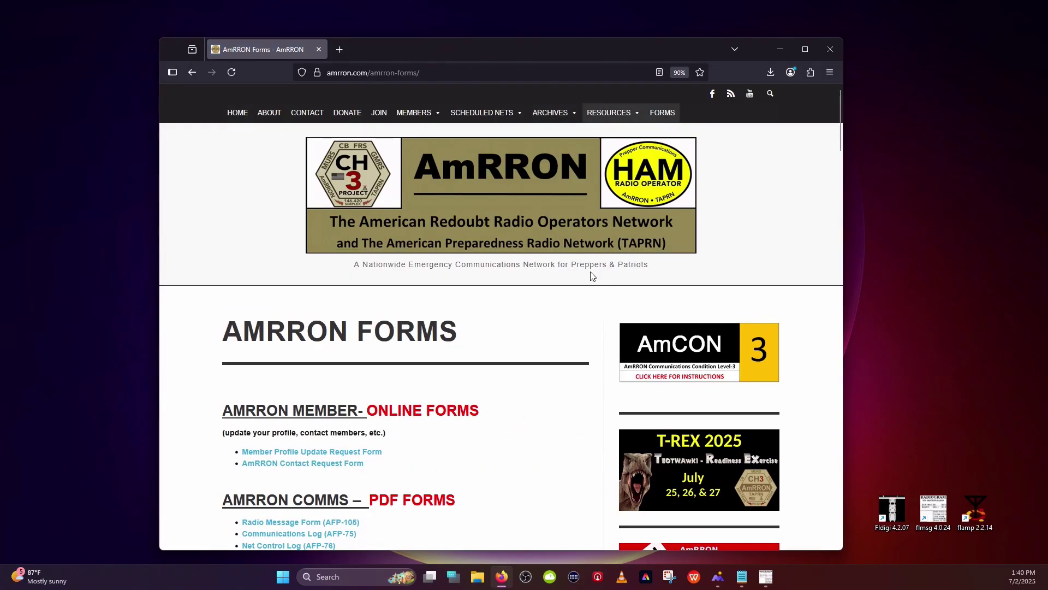
{"action": "scroll", "coordinate": [592, 276], "scroll_direction": "down", "scroll_amount": 5}
{"action": "scroll", "coordinate": [592, 276], "scroll_direction": "down", "scroll_amount": 3}
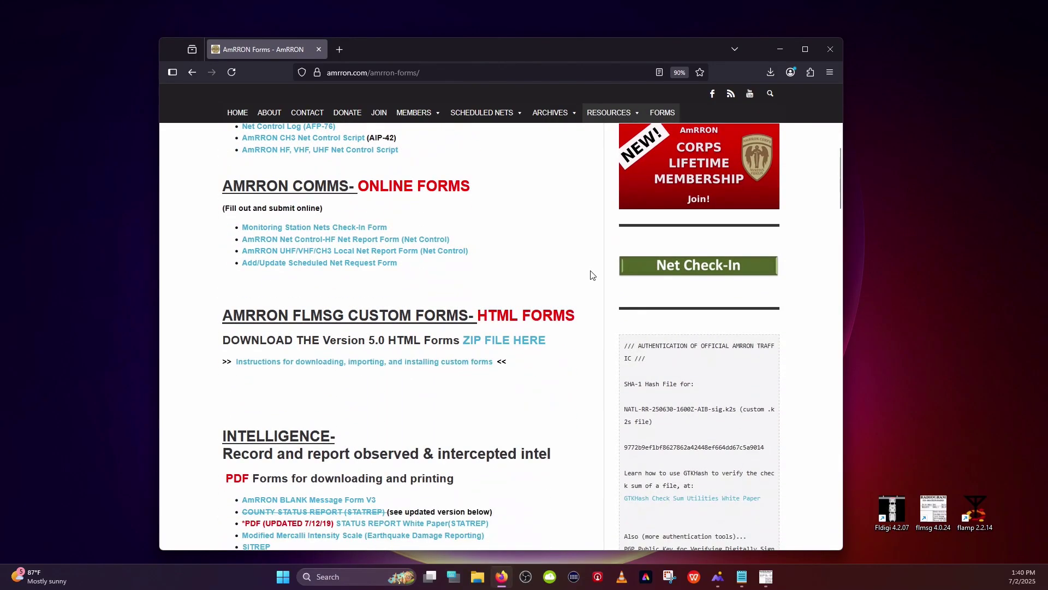
{"action": "left_click_drag", "start_coordinate": [482, 311], "coordinate": [577, 313]}
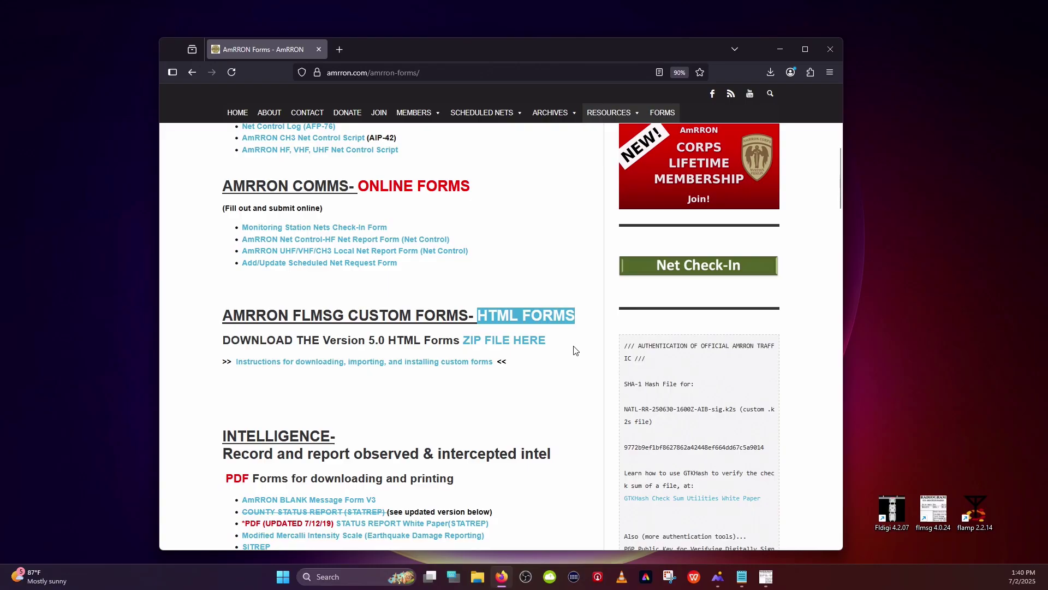
{"action": "left_click", "coordinate": [509, 342]}
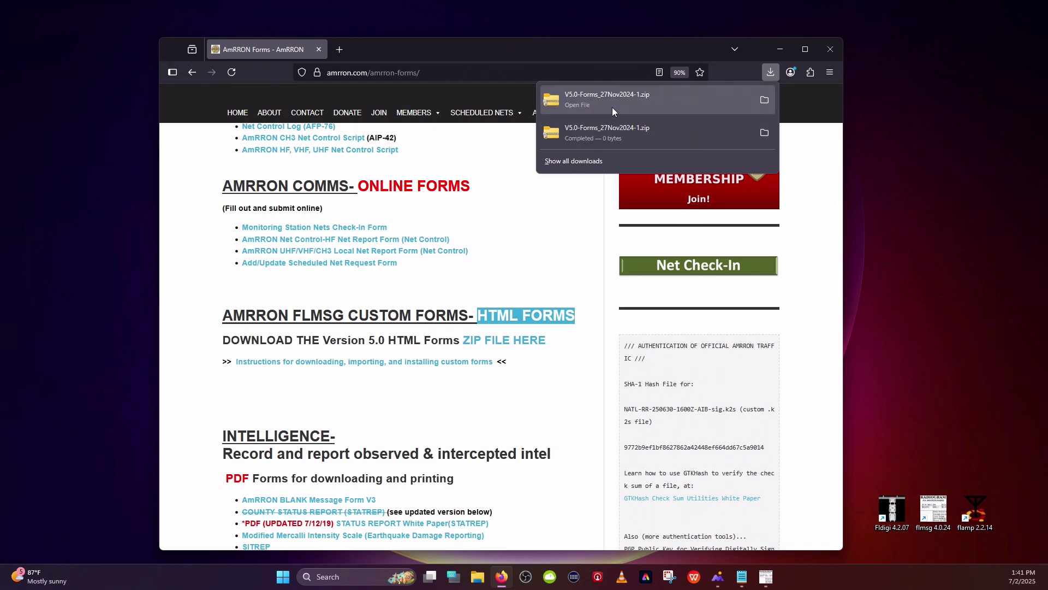
- Copy V5.0-Forms_27Nov2024-1.zip from the Downloads folder, then close File Explorer
{"action": "left_click", "coordinate": [764, 100]}
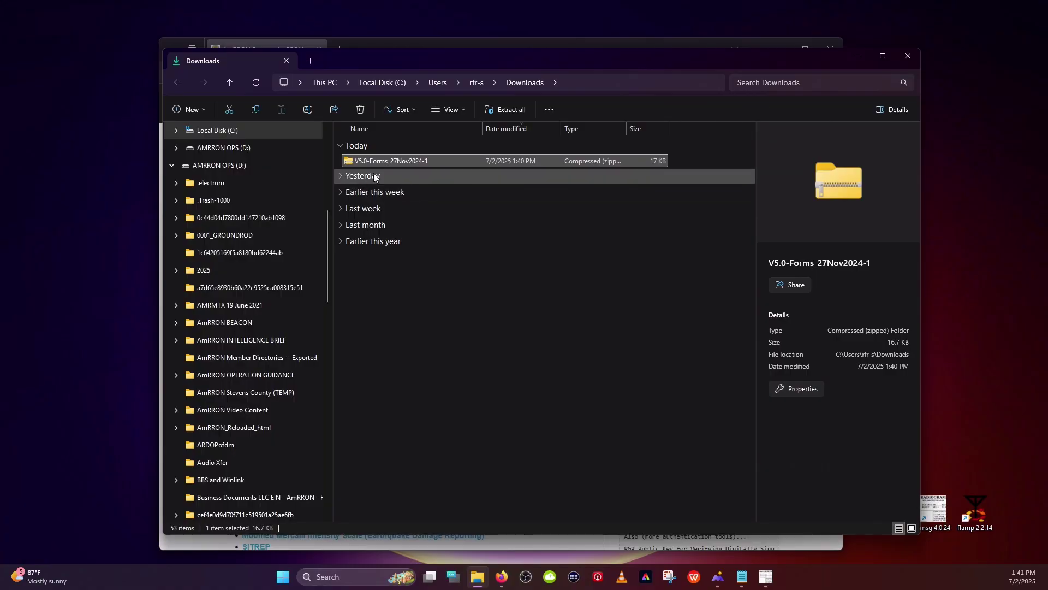
{"action": "right_click", "coordinate": [363, 161]}
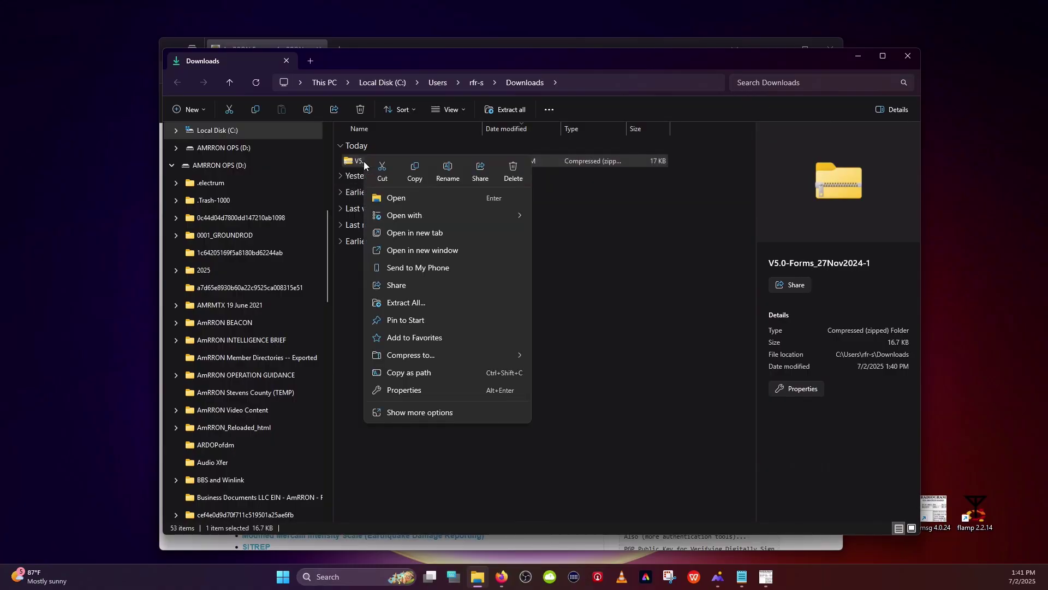
{"action": "left_click", "coordinate": [414, 166]}
{"action": "left_click_drag", "start_coordinate": [449, 60], "coordinate": [444, 221]}
{"action": "left_click", "coordinate": [903, 213]}
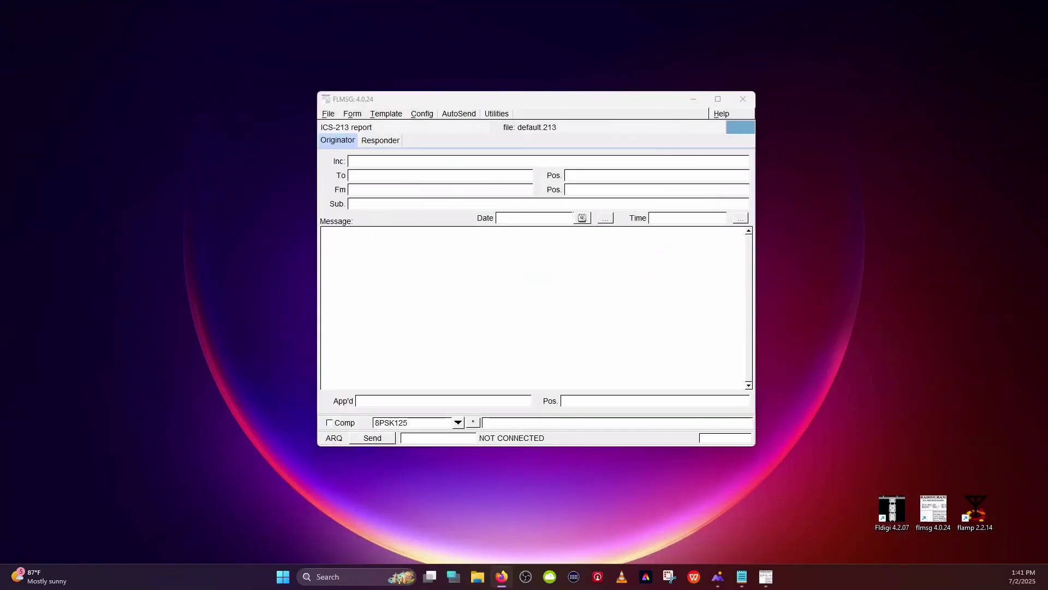
- Paste the V5.0 forms zip into FLMSG's empty NBEMS.files CUSTOM folder
{"action": "left_click", "coordinate": [328, 114]}
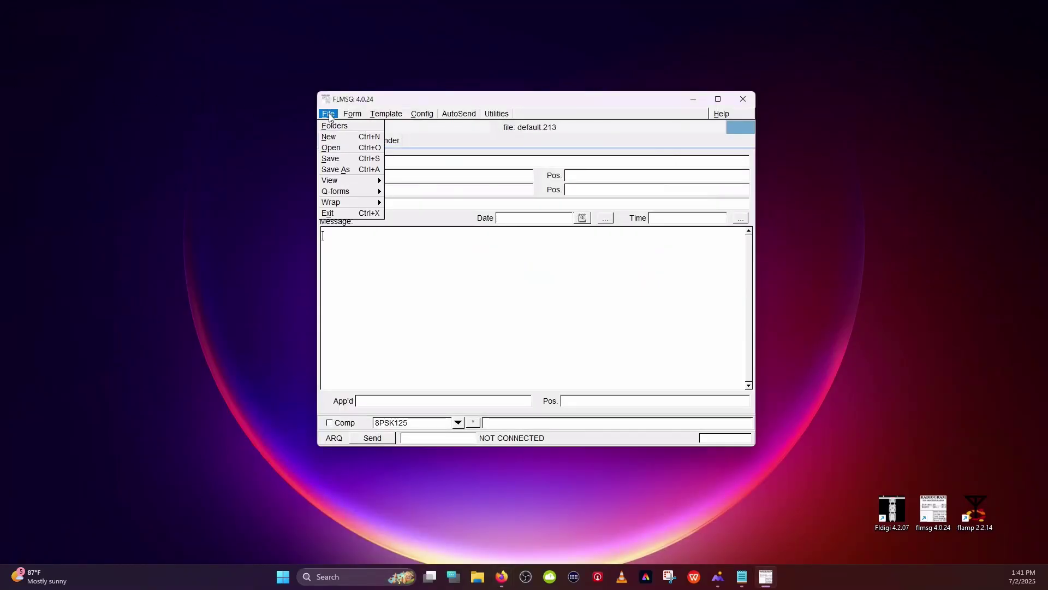
{"action": "left_click", "coordinate": [330, 127]}
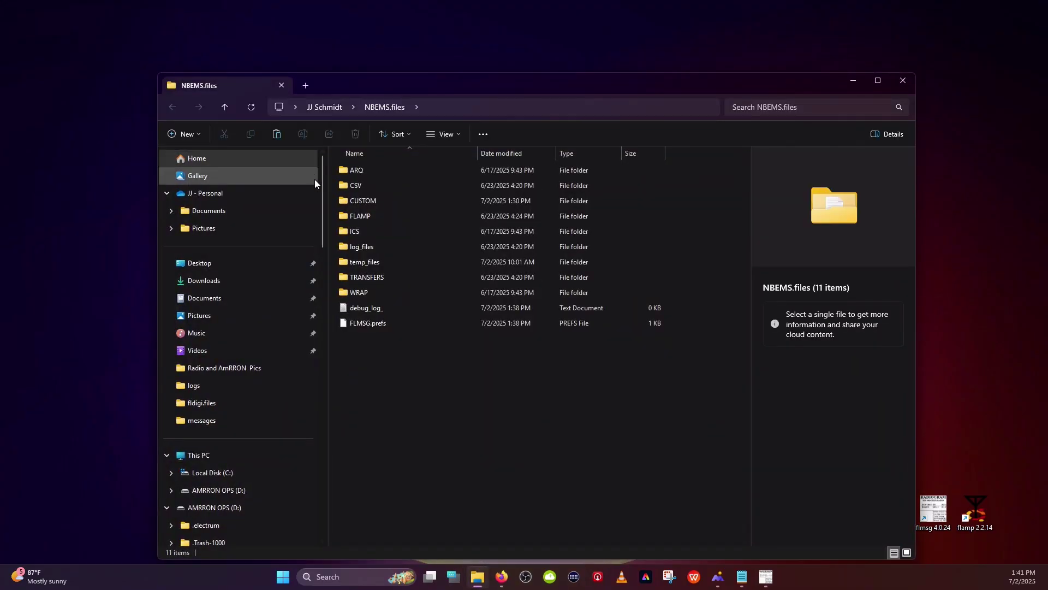
{"action": "double_click", "coordinate": [367, 202]}
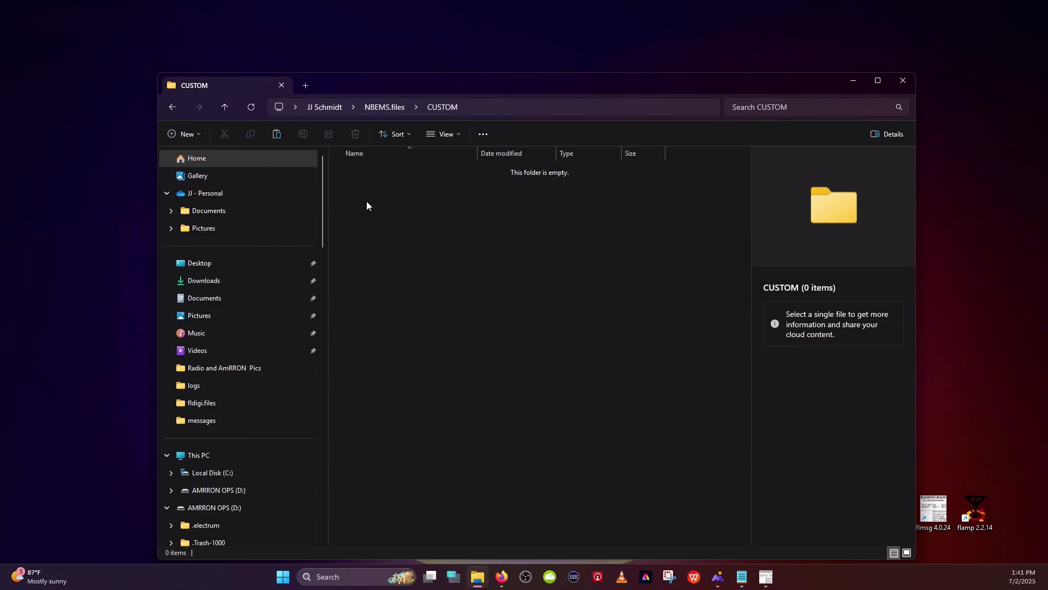
{"action": "right_click", "coordinate": [367, 205]}
{"action": "left_click", "coordinate": [384, 217]}
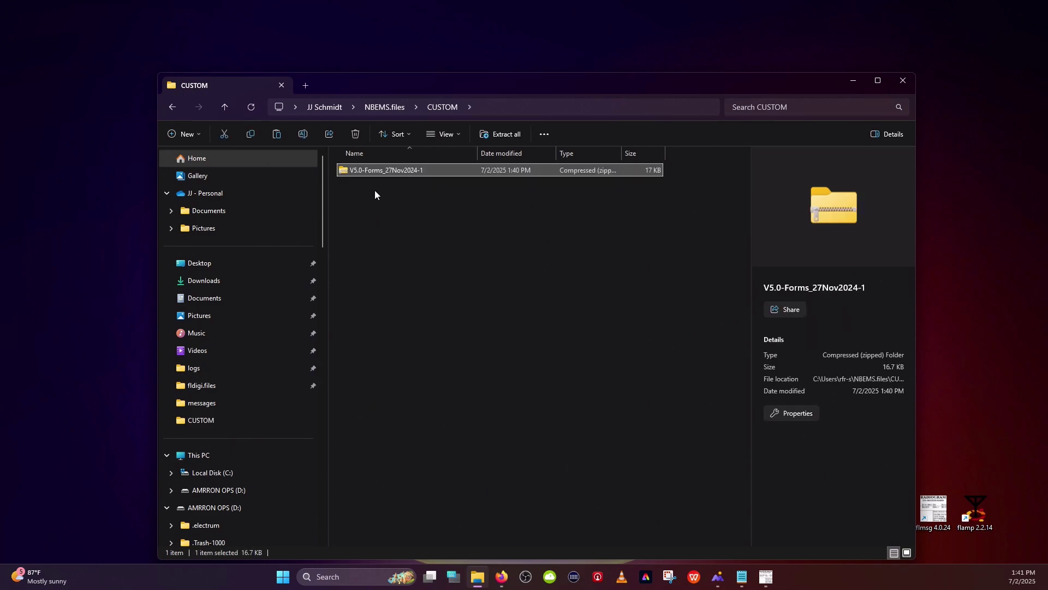
{"action": "right_click", "coordinate": [363, 173]}
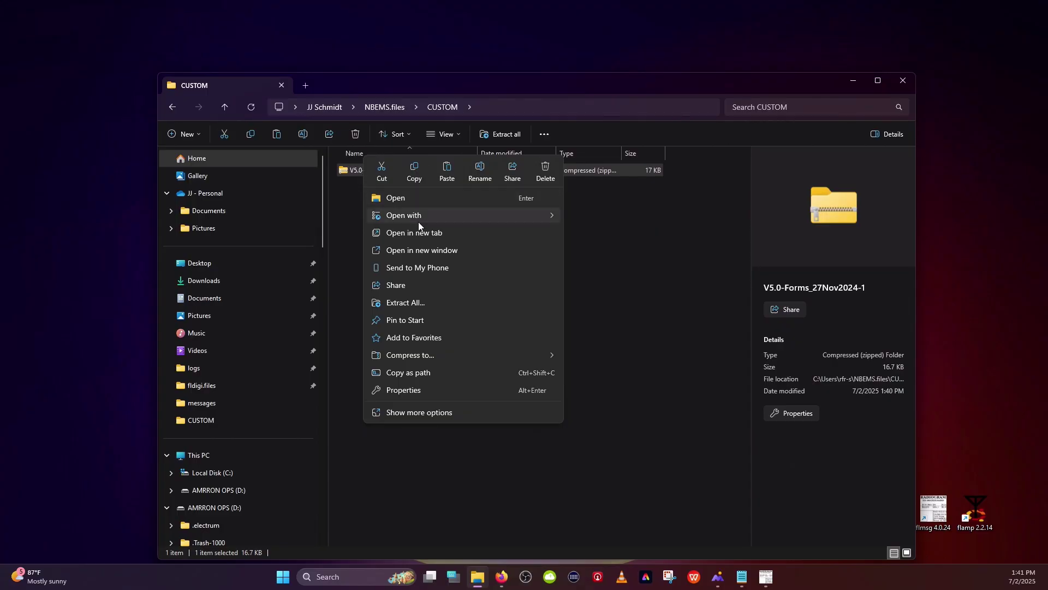
- Extract the AmRRON forms zip into a new subfolder and cut the six form files
{"action": "left_click", "coordinate": [401, 302]}
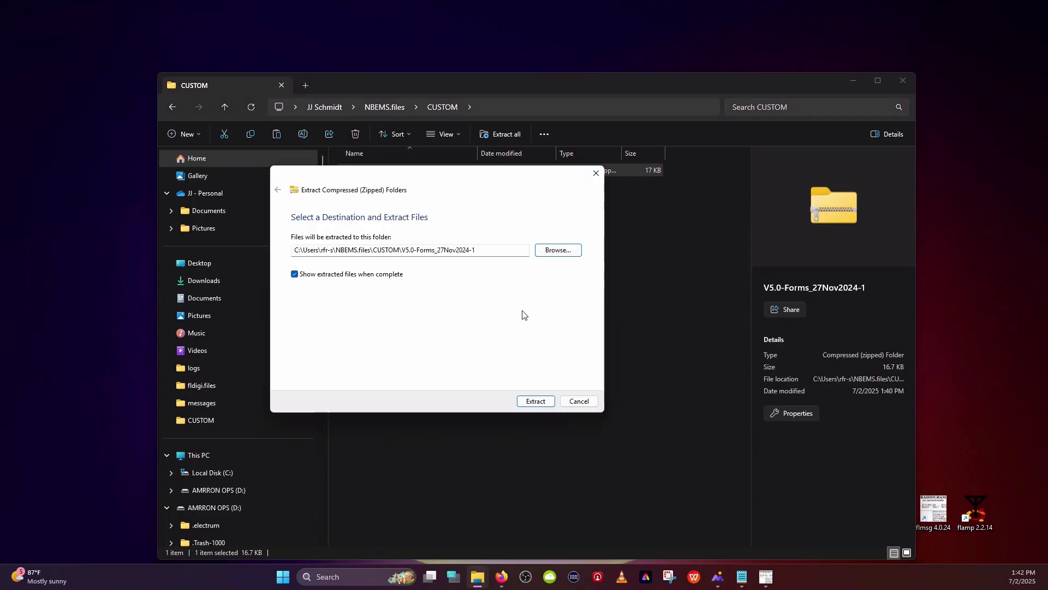
{"action": "left_click", "coordinate": [536, 402]}
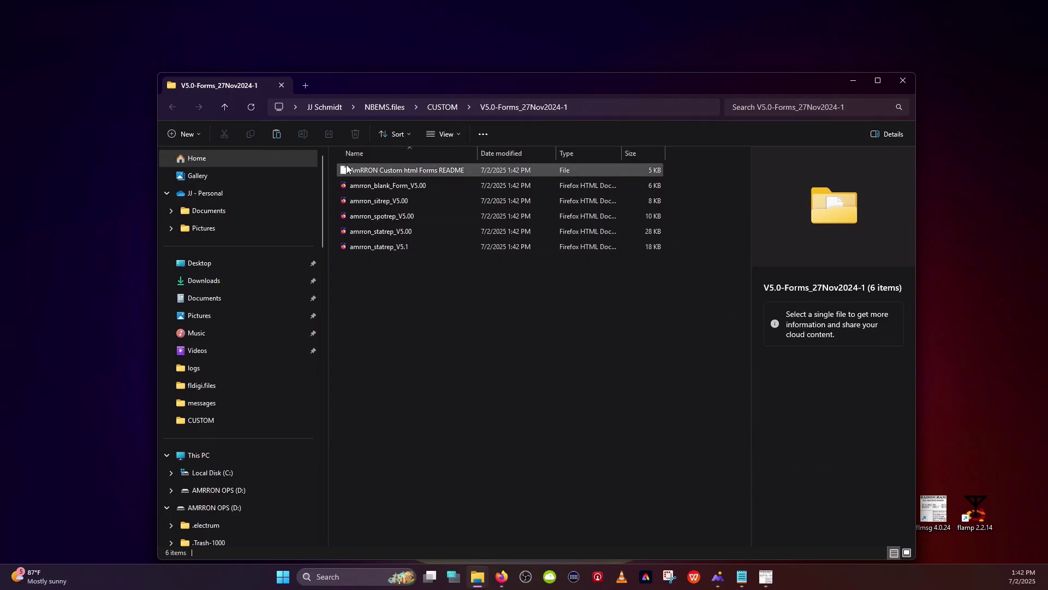
{"action": "left_click_drag", "start_coordinate": [333, 171], "coordinate": [413, 241]}
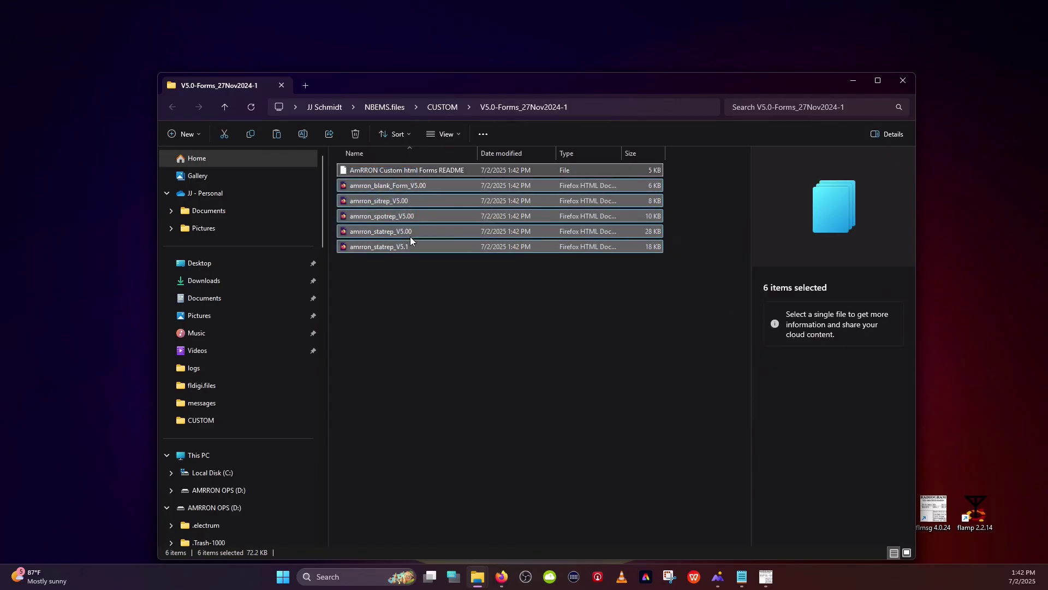
{"action": "right_click", "coordinate": [408, 232]}
{"action": "left_click", "coordinate": [426, 249]}
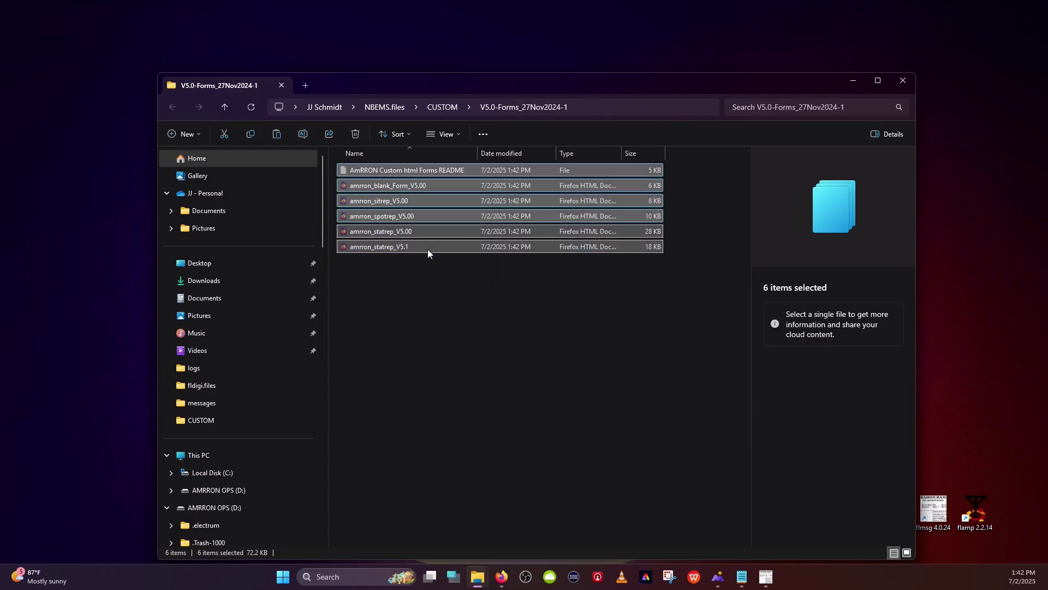
- Paste the six form files directly into the CUSTOM folder
{"action": "left_click", "coordinate": [442, 108]}
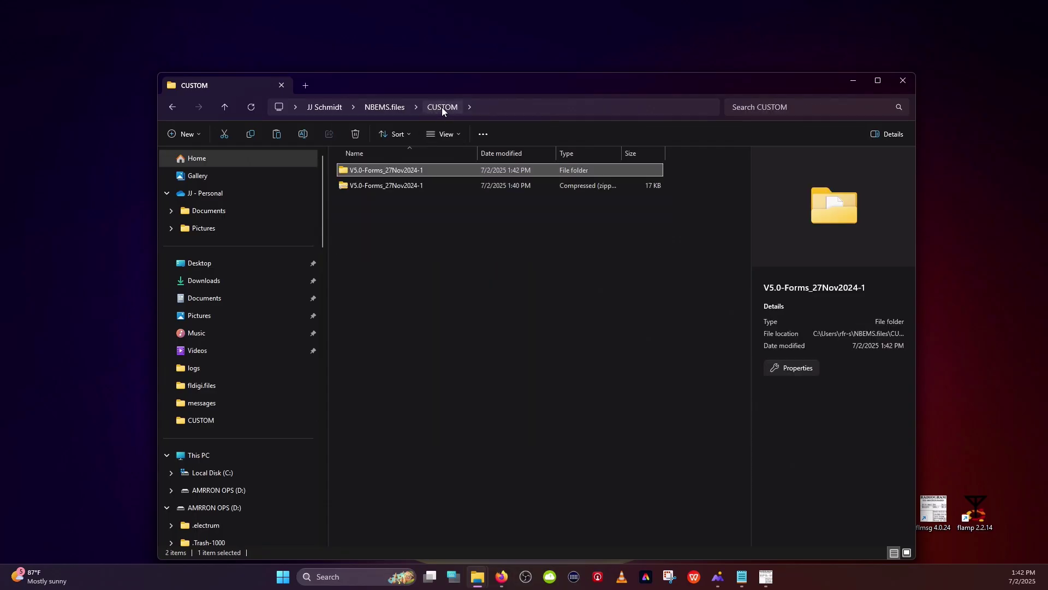
{"action": "right_click", "coordinate": [365, 212]}
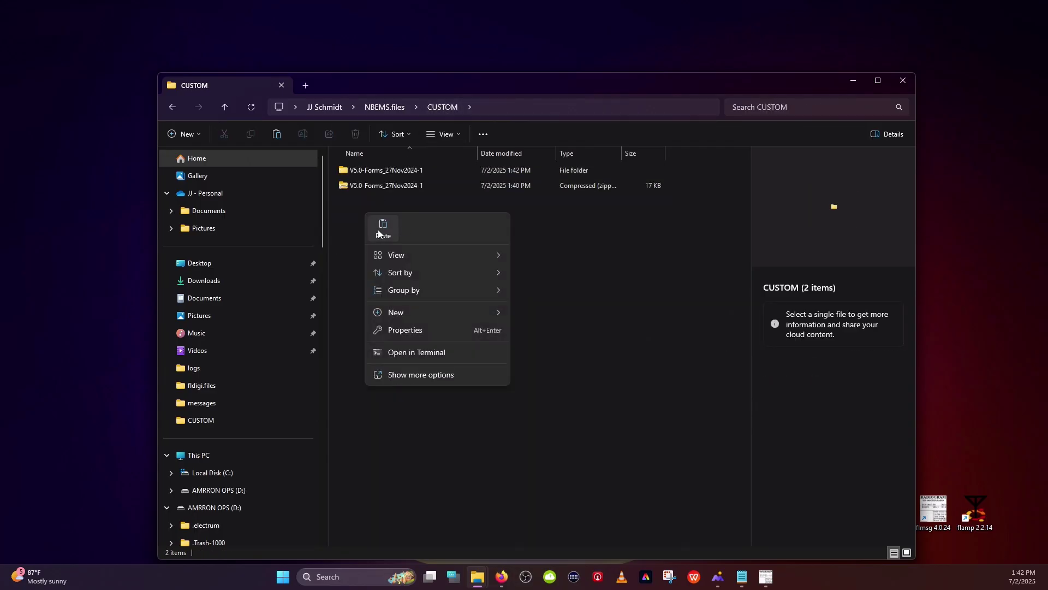
{"action": "left_click", "coordinate": [383, 229]}
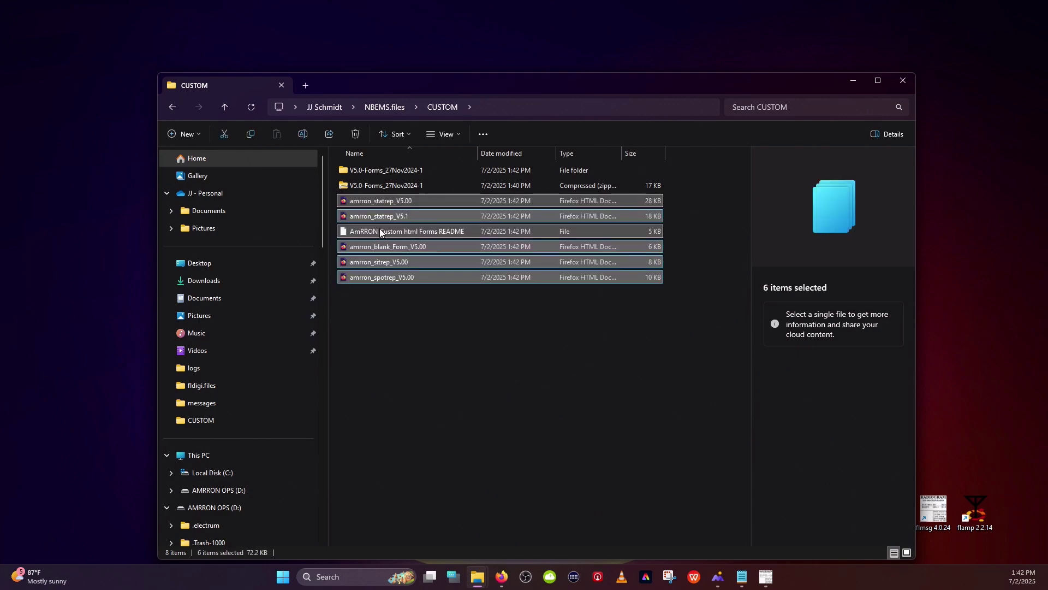
{"action": "left_click", "coordinate": [402, 305]}
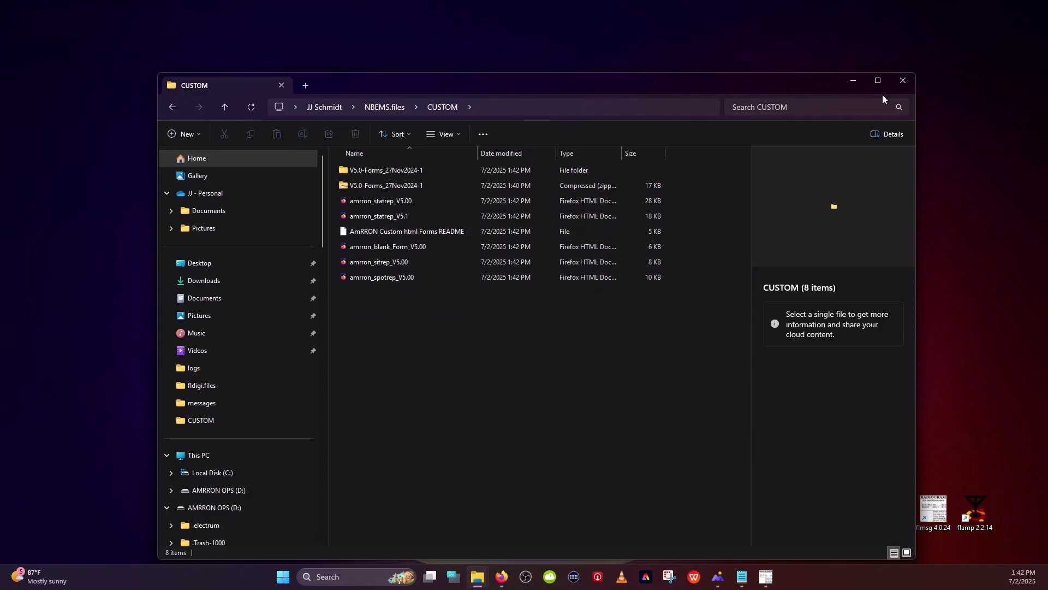
- Close the CUSTOM folder window and restart FLMSG
{"action": "left_click", "coordinate": [899, 81]}
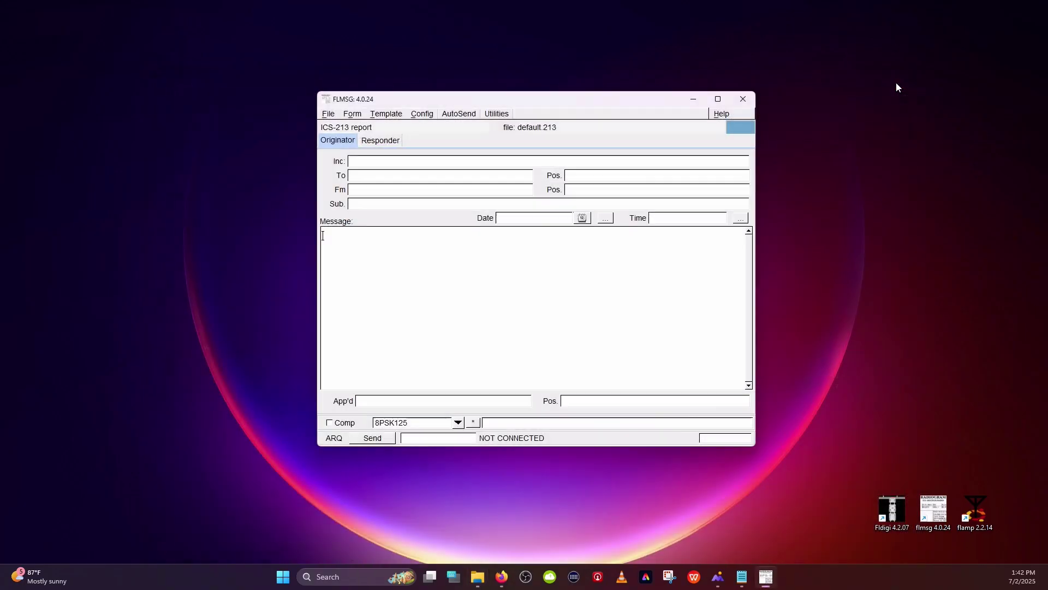
{"action": "left_click", "coordinate": [747, 100]}
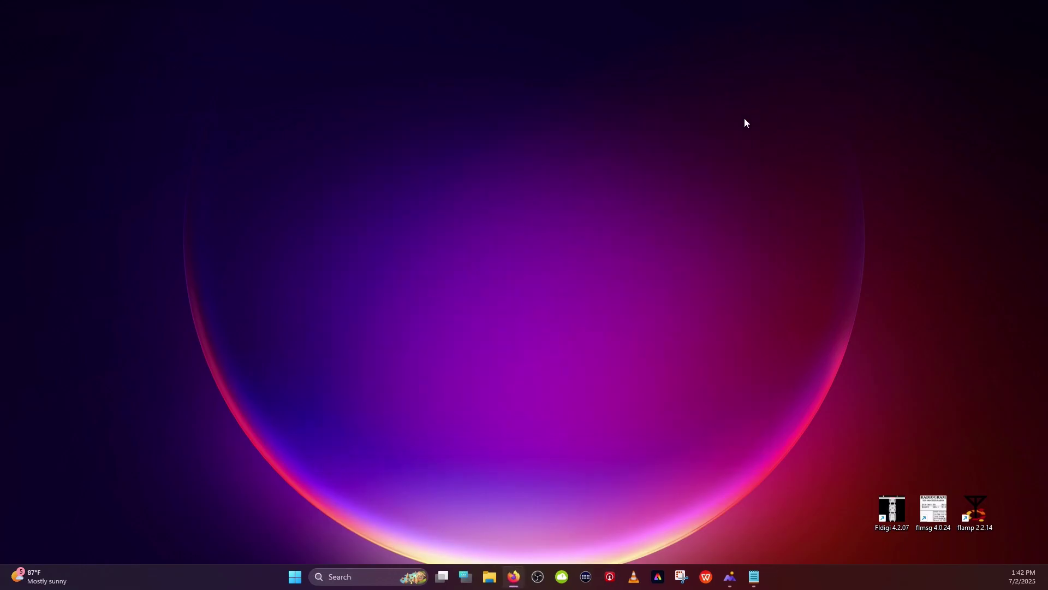
{"action": "double_click", "coordinate": [940, 511]}
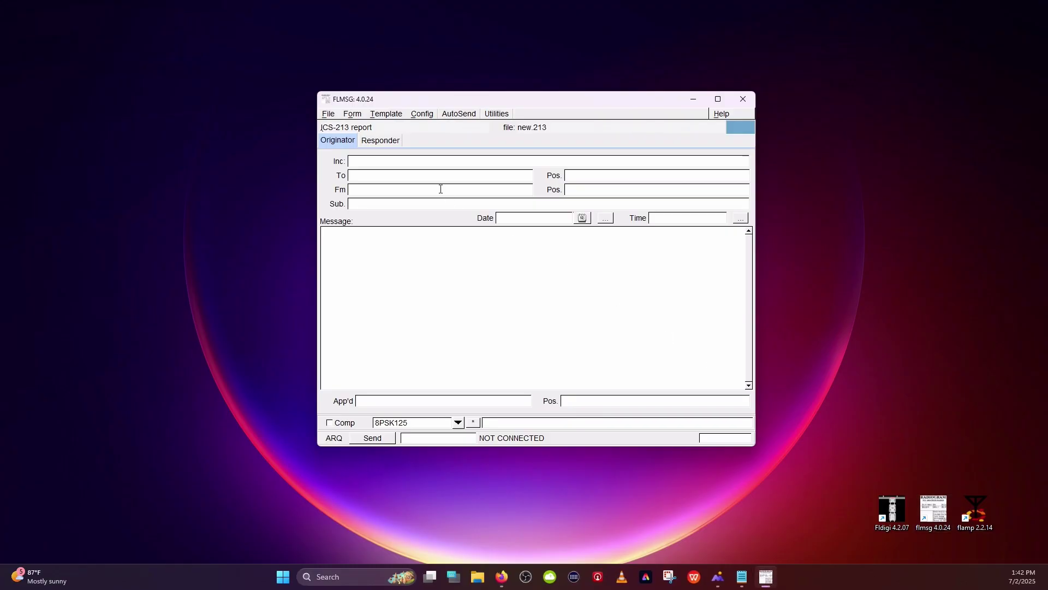
- Load the AmRRON_SitRep_V5.00 custom form from Form > Custom and open it in the browser
{"action": "left_click", "coordinate": [352, 114]}
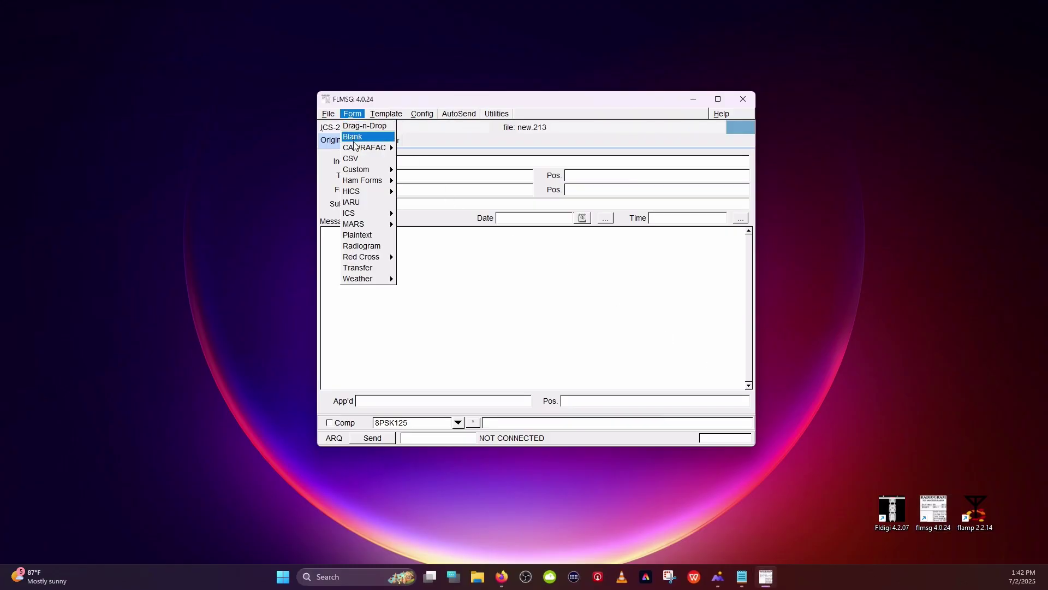
{"action": "mouse_move", "coordinate": [358, 169]}
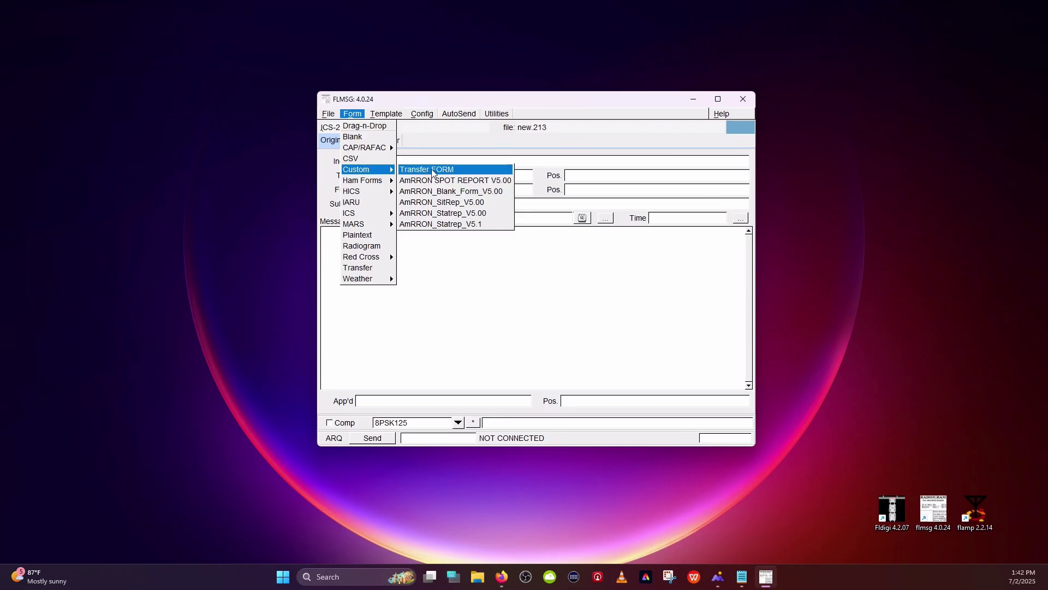
{"action": "left_click", "coordinate": [430, 208]}
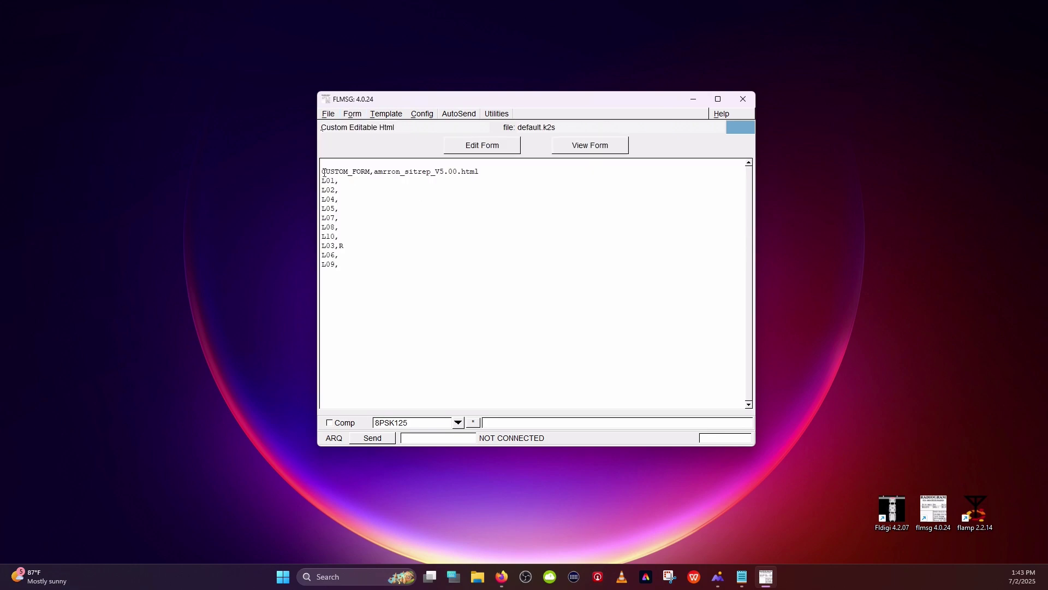
{"action": "left_click_drag", "start_coordinate": [326, 173], "coordinate": [417, 269]}
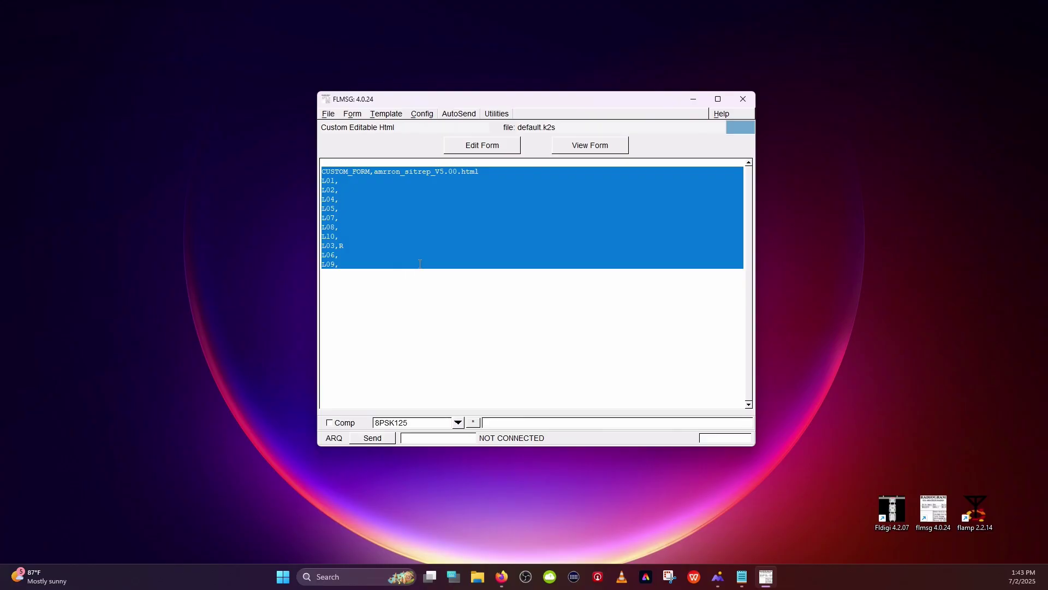
{"action": "left_click", "coordinate": [481, 149]}
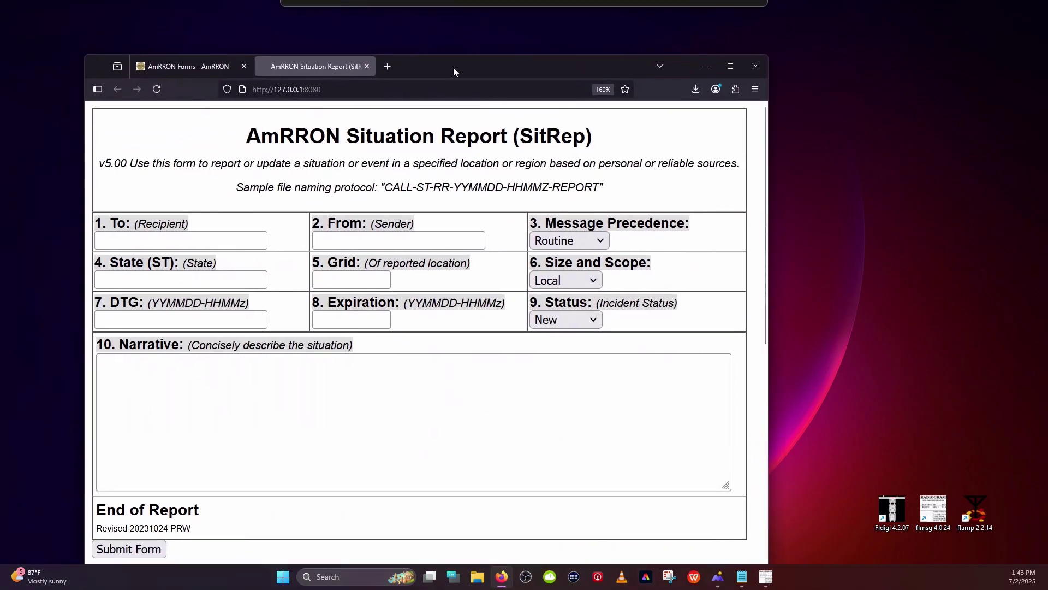
- Fill in To 'You', From 'Me', State 'MT' and Grid 'lkasjdflk' on the SitRep form
{"action": "left_click_drag", "start_coordinate": [453, 67], "coordinate": [497, 45]}
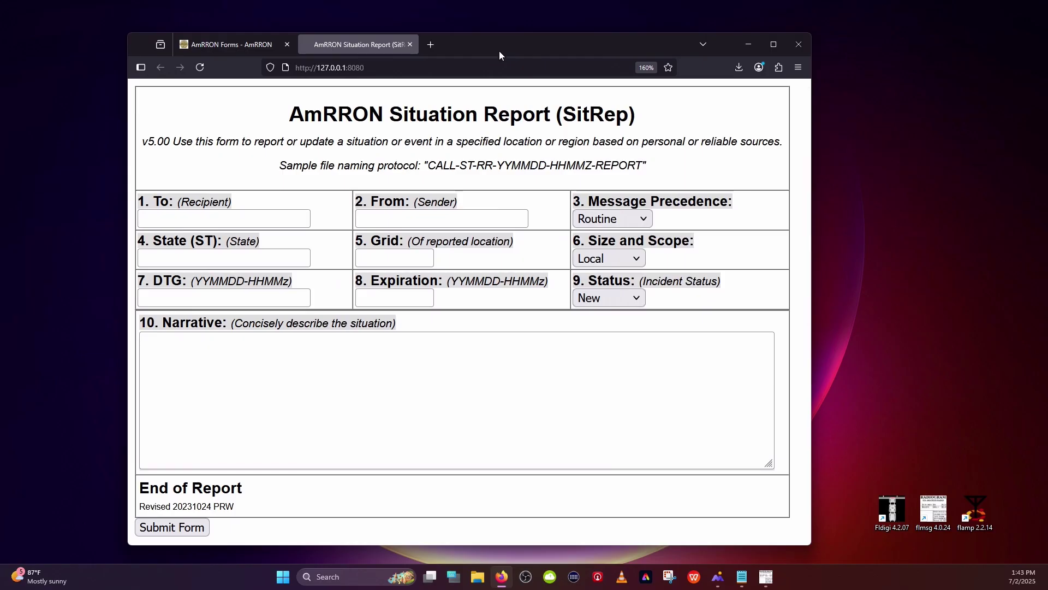
{"action": "left_click", "coordinate": [163, 217]}
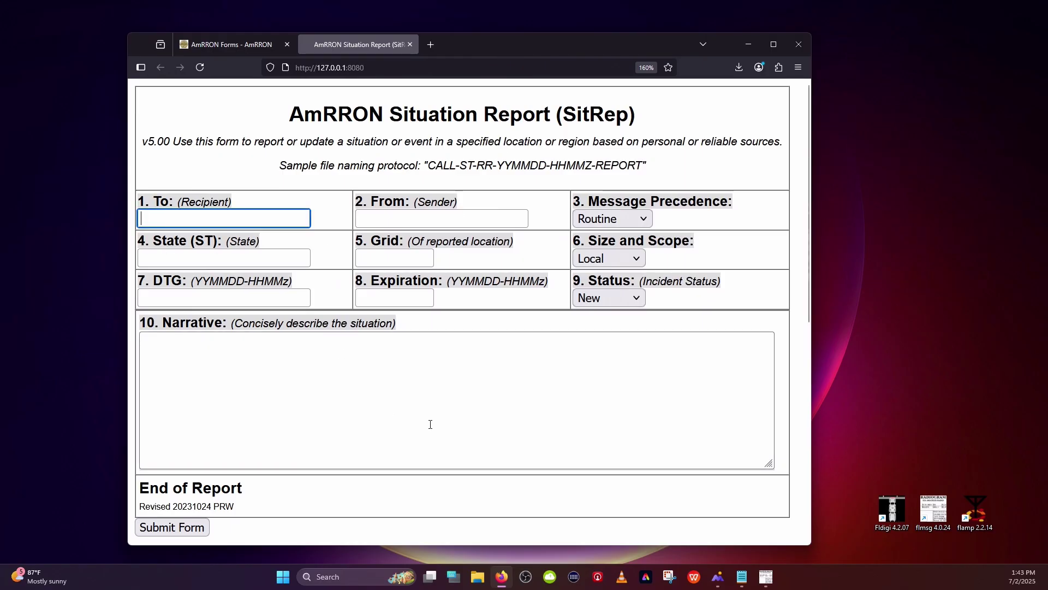
{"action": "type", "text": "You"}
{"action": "key", "text": "Tab"}
{"action": "type", "text": "Me"}
{"action": "key", "text": "Tab"}
{"action": "key", "text": "Tab"}
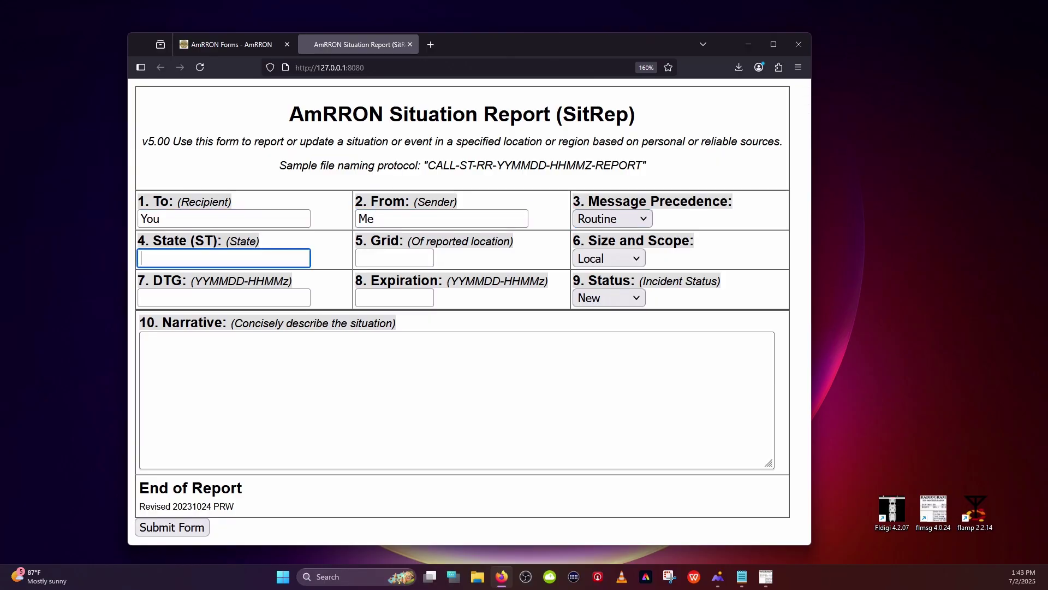
{"action": "type", "text": "MT"}
{"action": "key", "text": "Tab"}
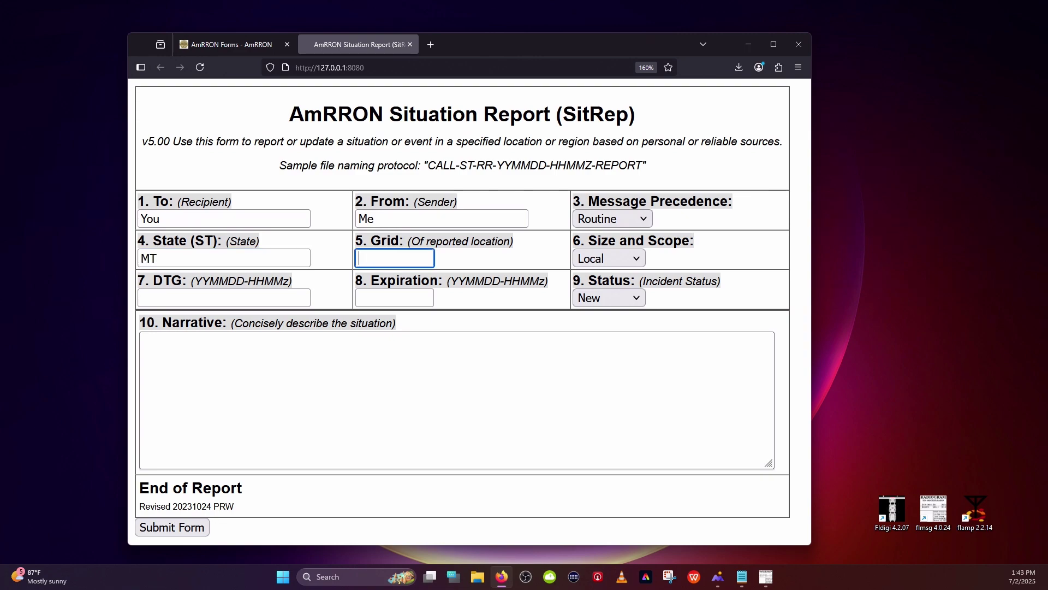
{"action": "type", "text": "lkasjdflk"}
{"action": "key", "text": "Tab"}
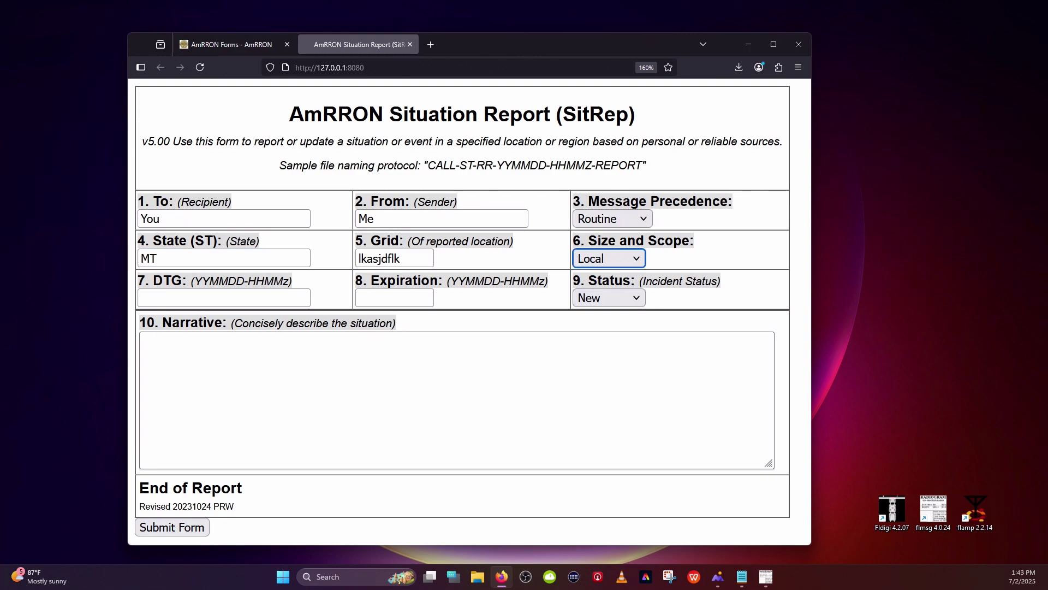
{"action": "key", "text": "Tab"}
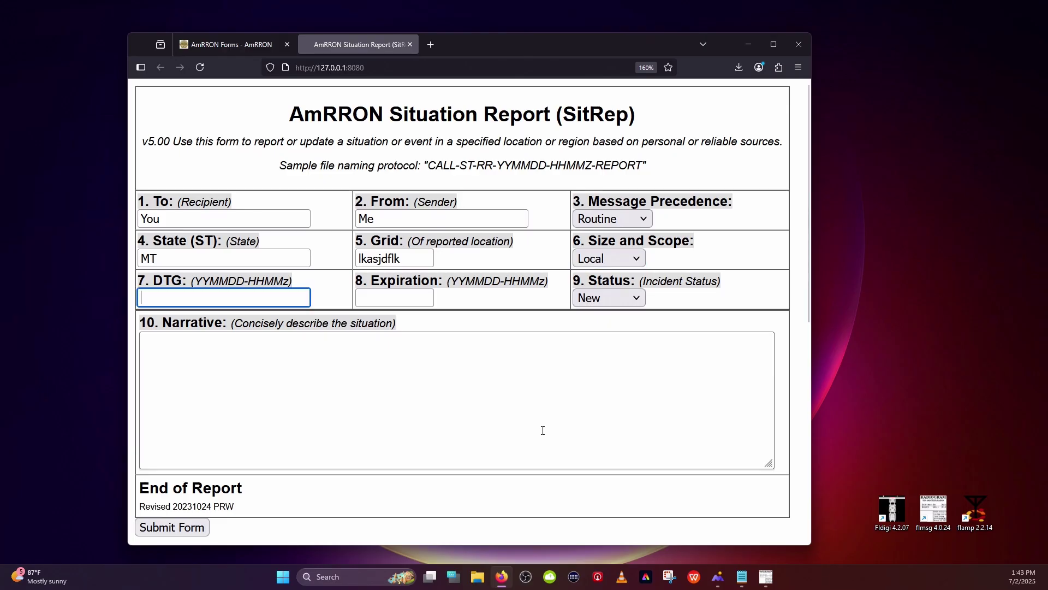
- Enter the narrative 'This is a test sitrep.' and submit the form back to FLMSG
{"action": "left_click_drag", "start_coordinate": [191, 282], "coordinate": [293, 277]}
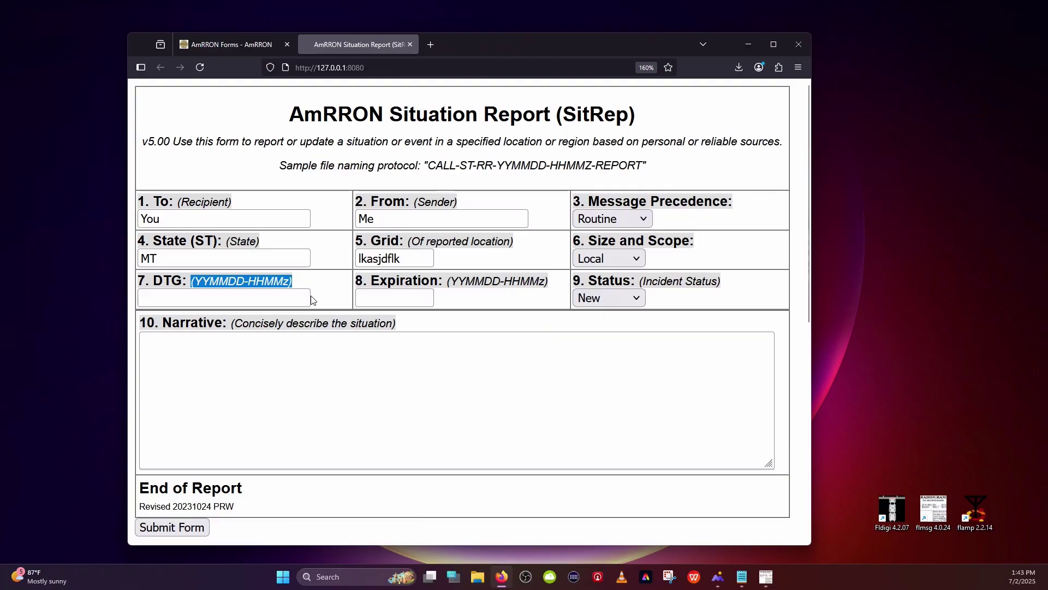
{"action": "left_click", "coordinate": [263, 351]}
{"action": "type", "text": "This is a test "}
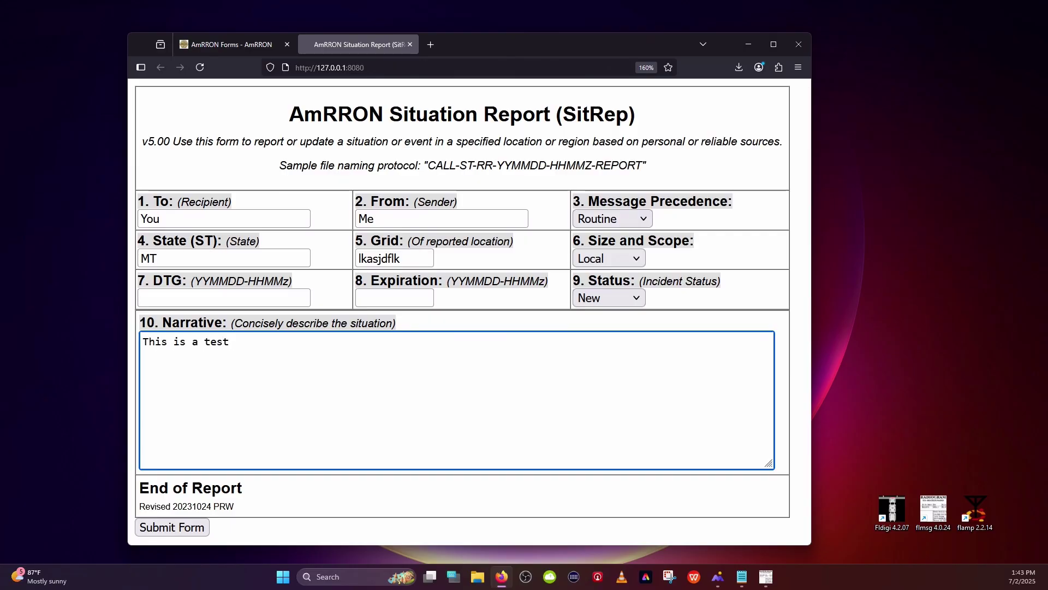
{"action": "type", "text": "sitrep."}
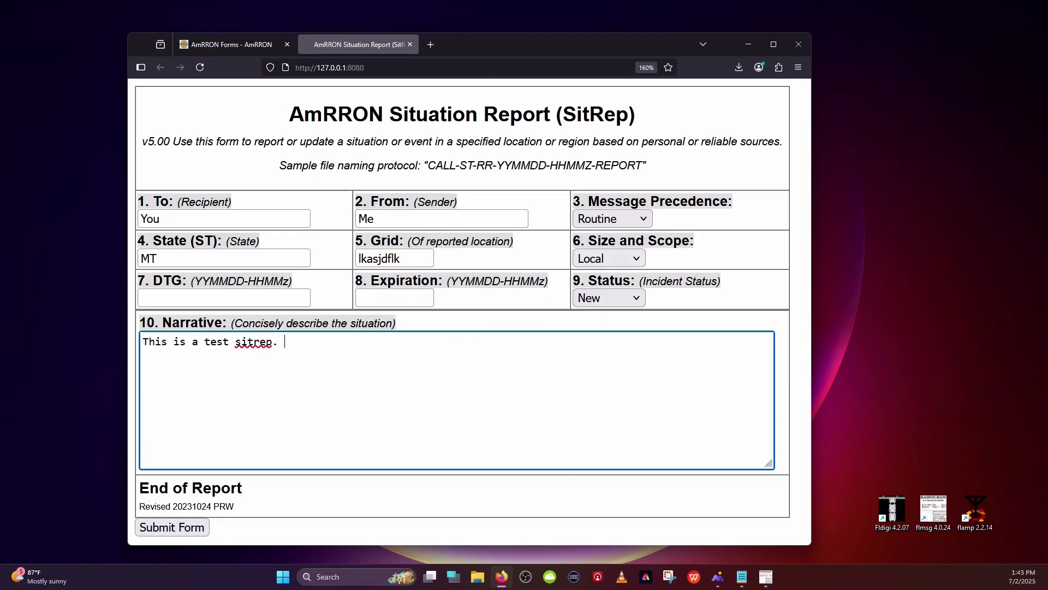
{"action": "left_click", "coordinate": [192, 538]}
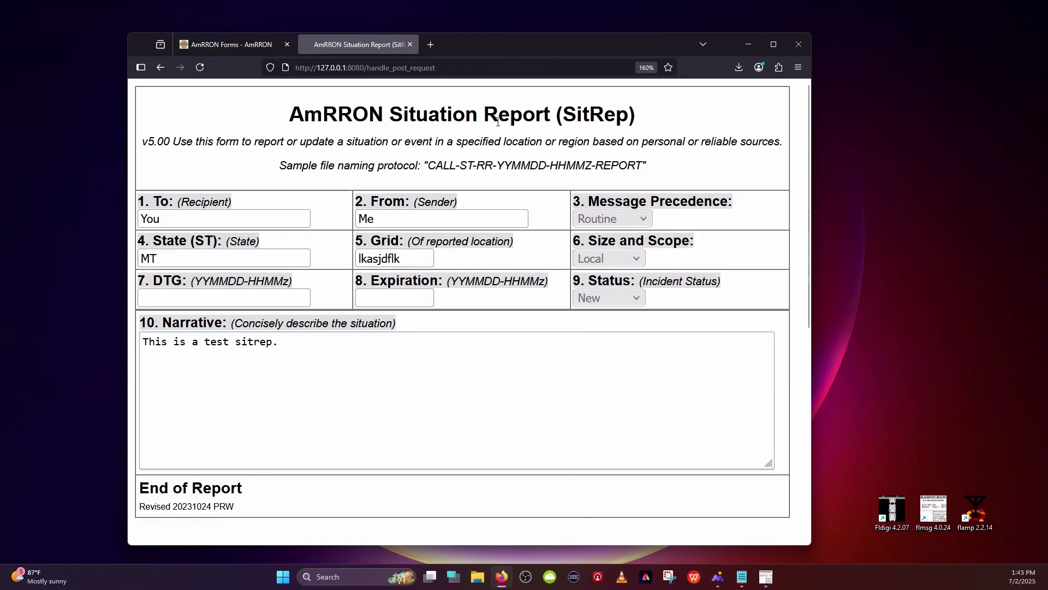
{"action": "left_click_drag", "start_coordinate": [523, 44], "coordinate": [0, 95]}
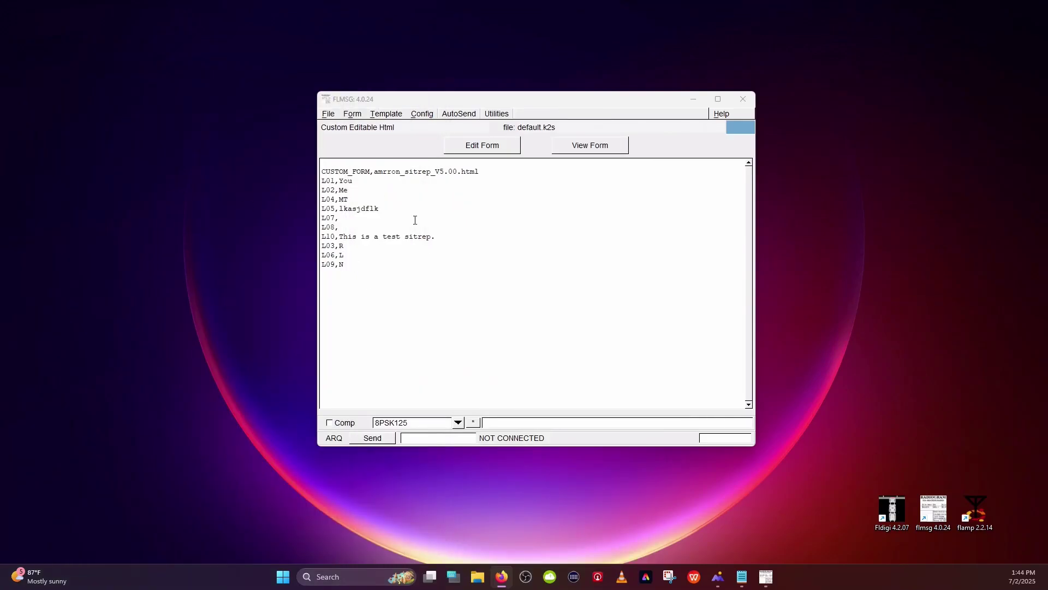
{"action": "left_click", "coordinate": [329, 114]}
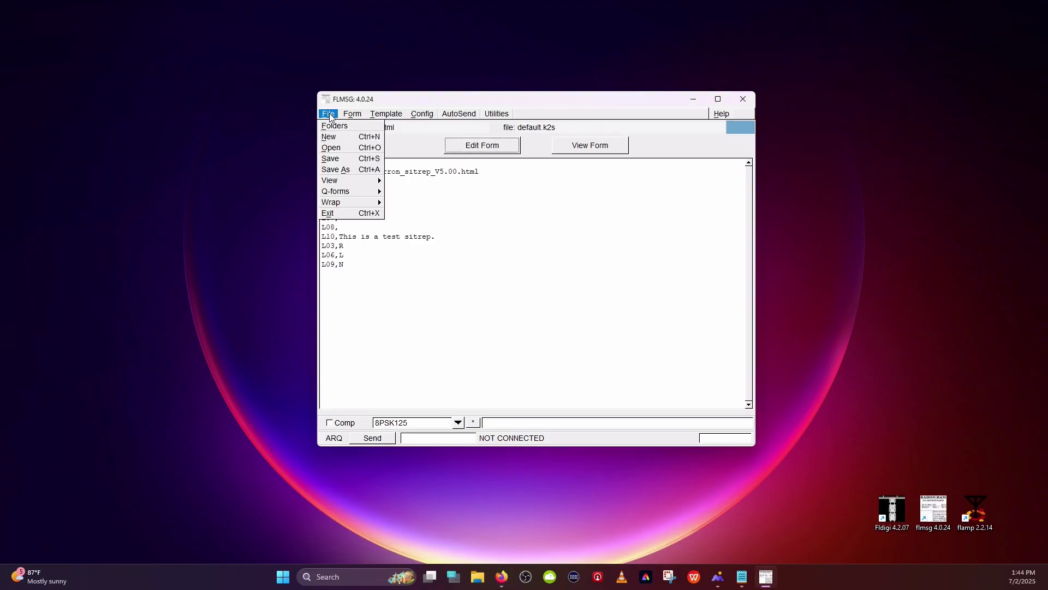
{"action": "left_click", "coordinate": [333, 159]}
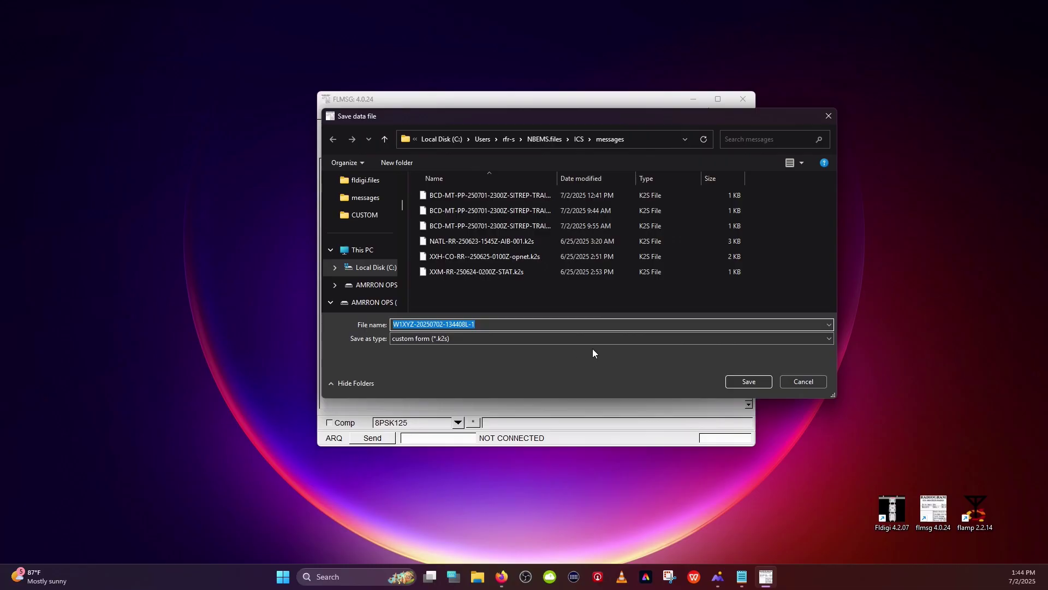
{"action": "left_click", "coordinate": [809, 382]}
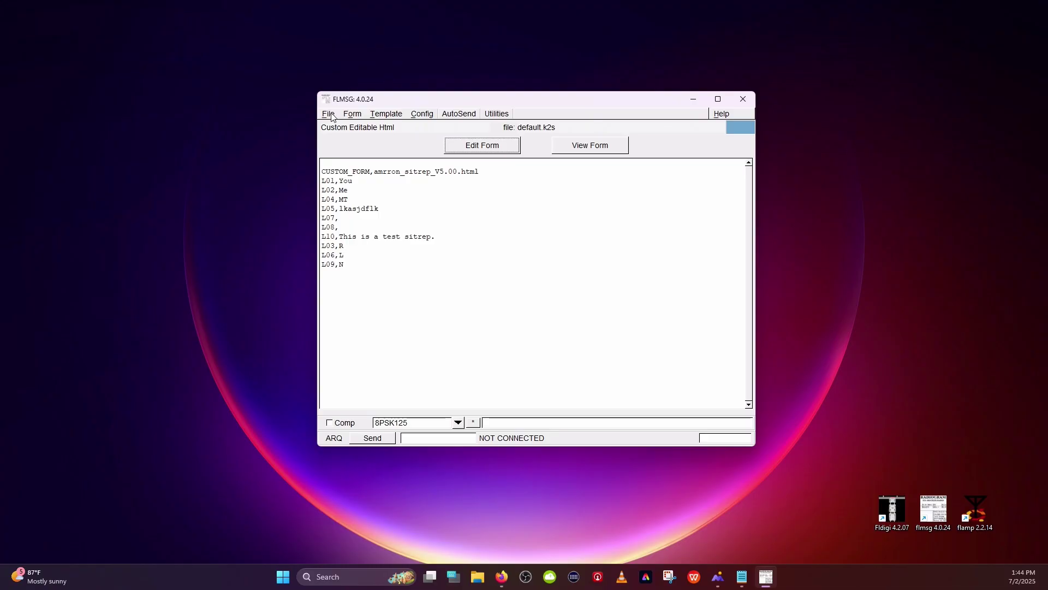
- Browse NBEMS.files\ICS\messages to review the six saved .k2s files and the folder path
{"action": "left_click", "coordinate": [331, 116]}
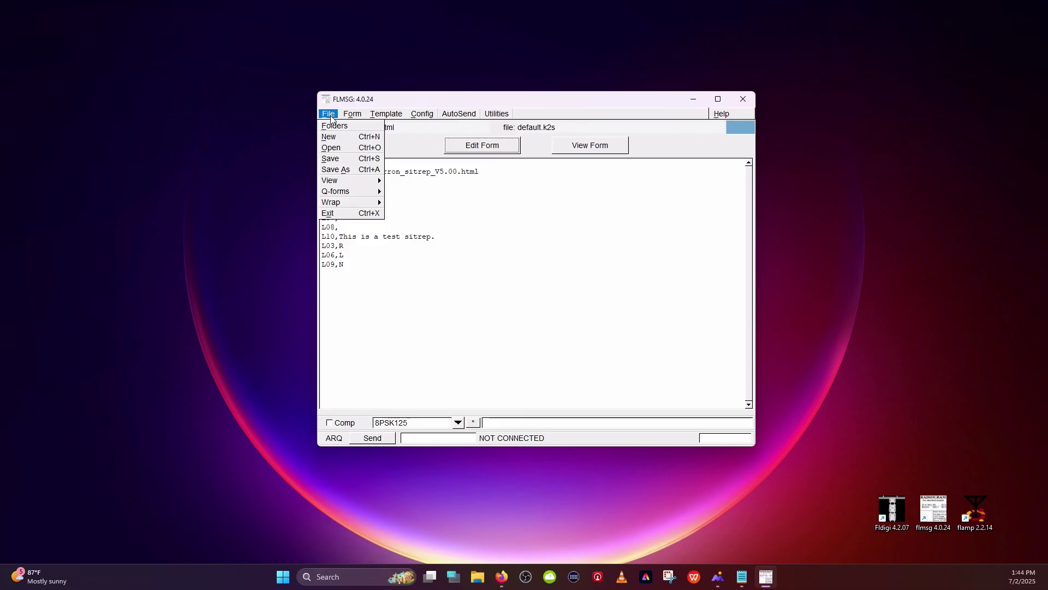
{"action": "left_click", "coordinate": [335, 125]}
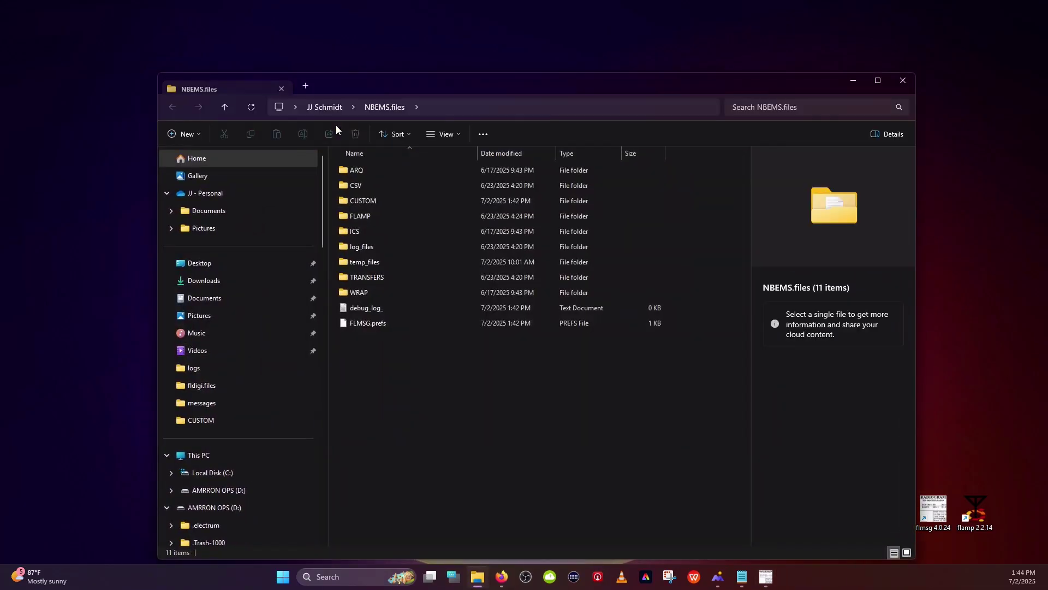
{"action": "double_click", "coordinate": [361, 230]}
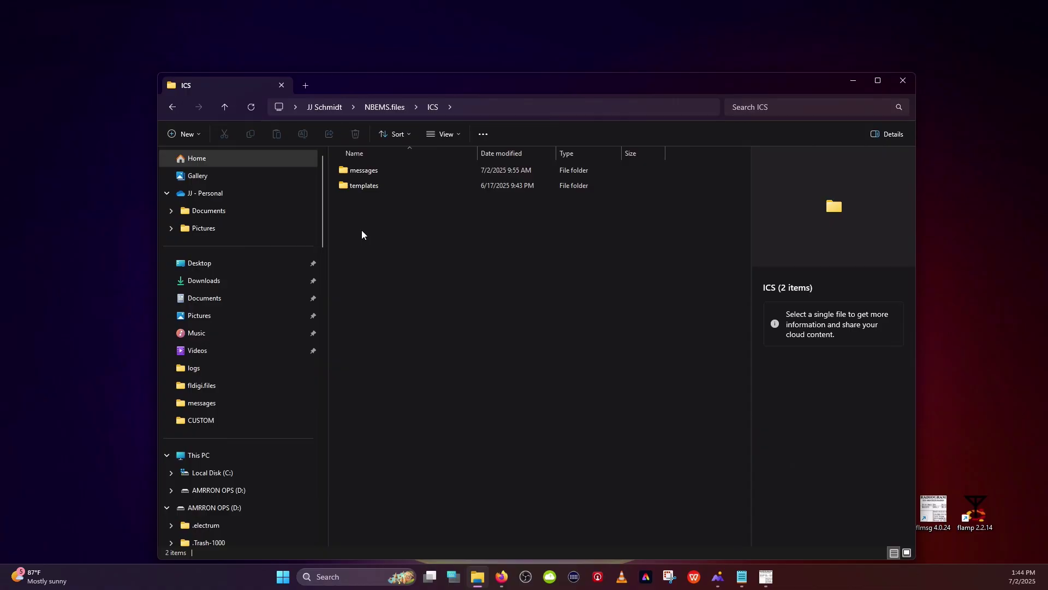
{"action": "double_click", "coordinate": [364, 170]}
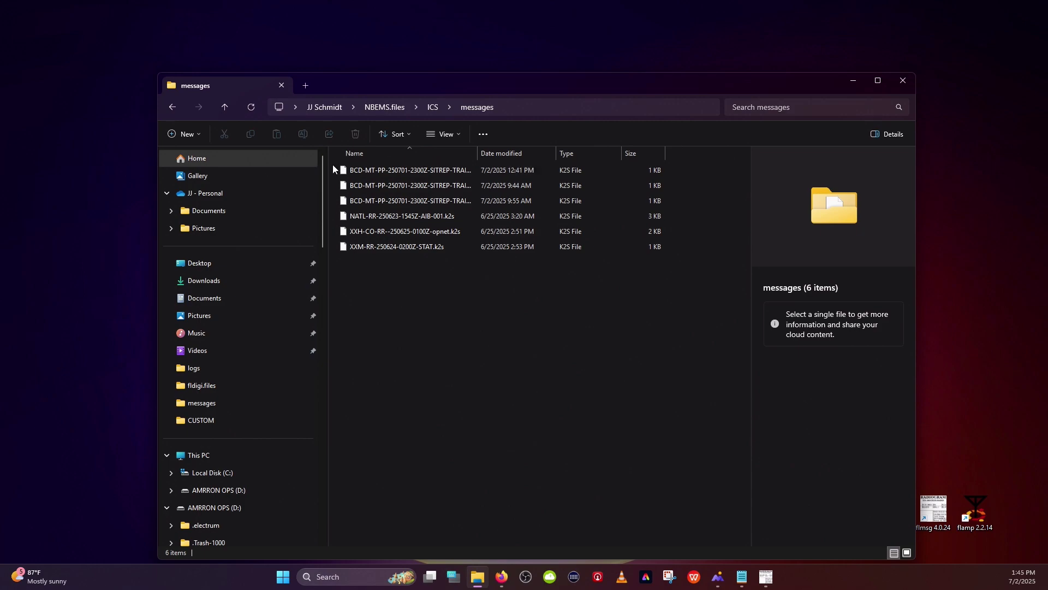
{"action": "left_click_drag", "start_coordinate": [332, 164], "coordinate": [414, 264]}
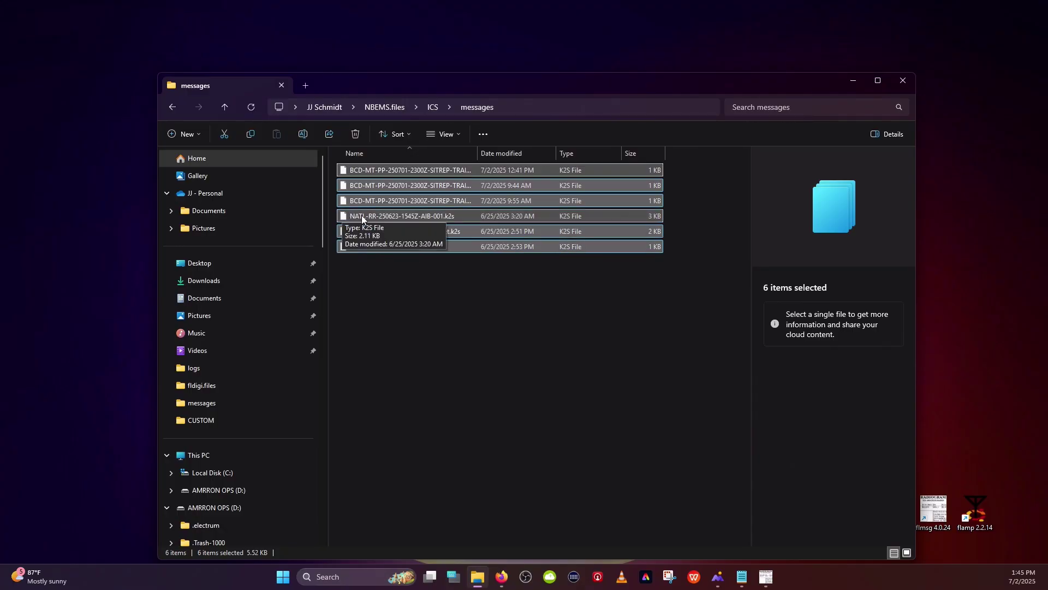
{"action": "left_click", "coordinate": [413, 288]}
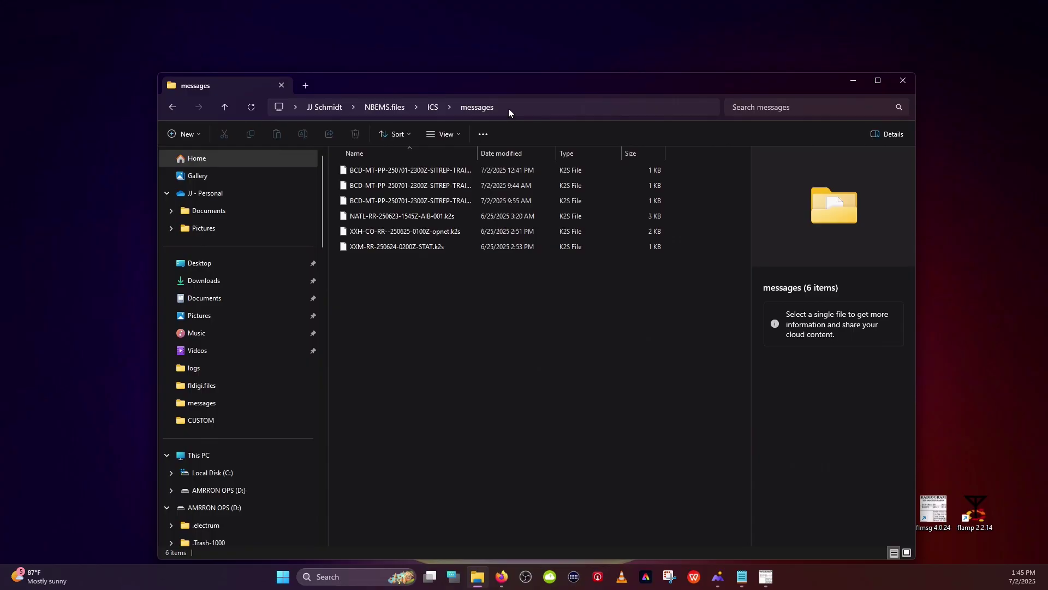
{"action": "left_click_drag", "start_coordinate": [352, 83], "coordinate": [373, 300]}
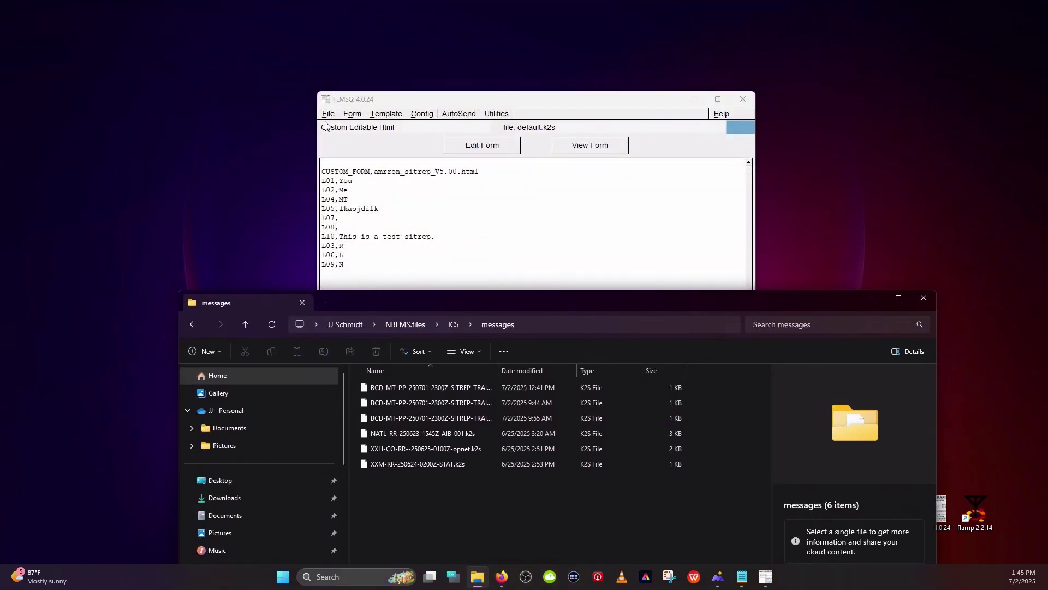
{"action": "left_click_drag", "start_coordinate": [378, 299], "coordinate": [368, 103]}
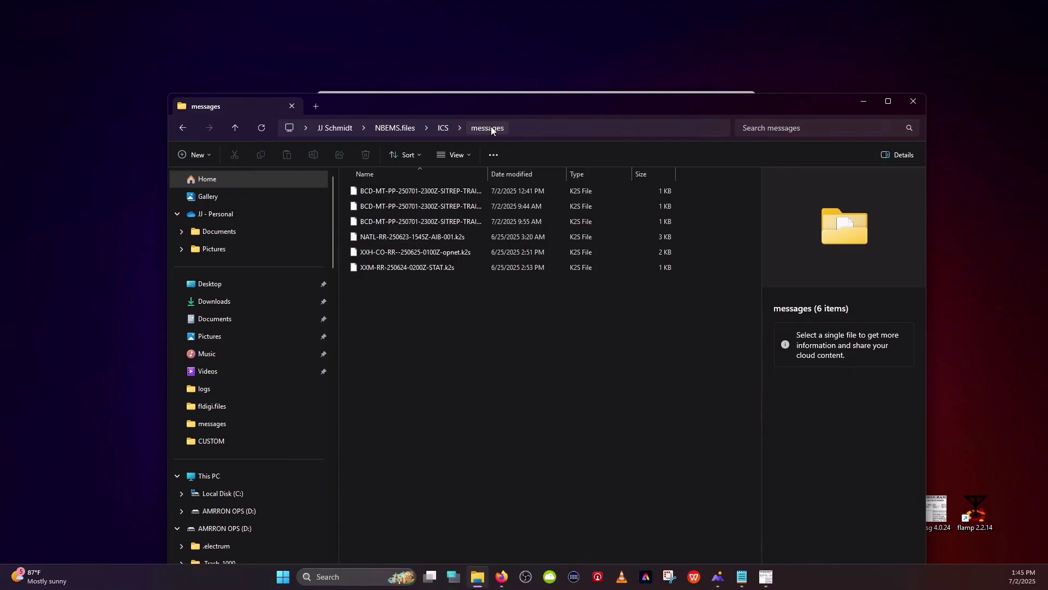
{"action": "left_click", "coordinate": [524, 123]}
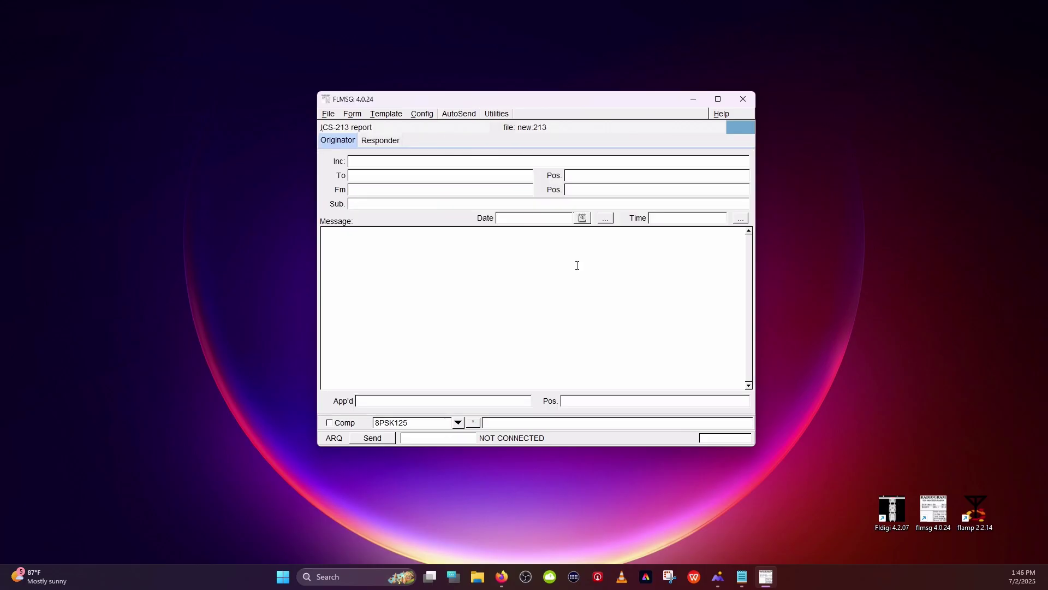
- Launch fldigi, arrange it beside FLMSG, then close FLMSG
{"action": "double_click", "coordinate": [892, 502]}
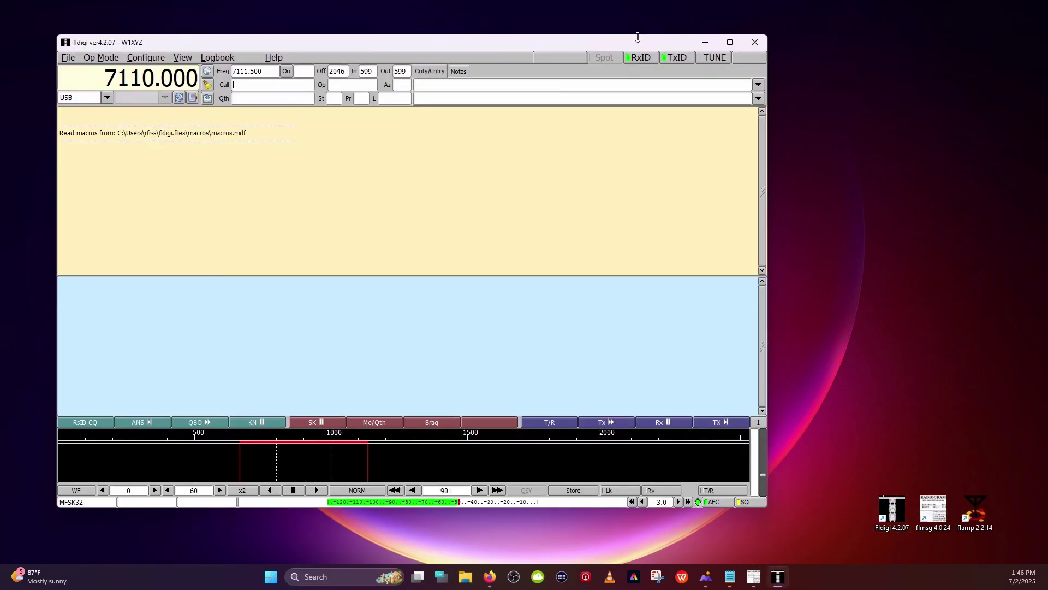
{"action": "left_click_drag", "start_coordinate": [638, 37], "coordinate": [587, 46]}
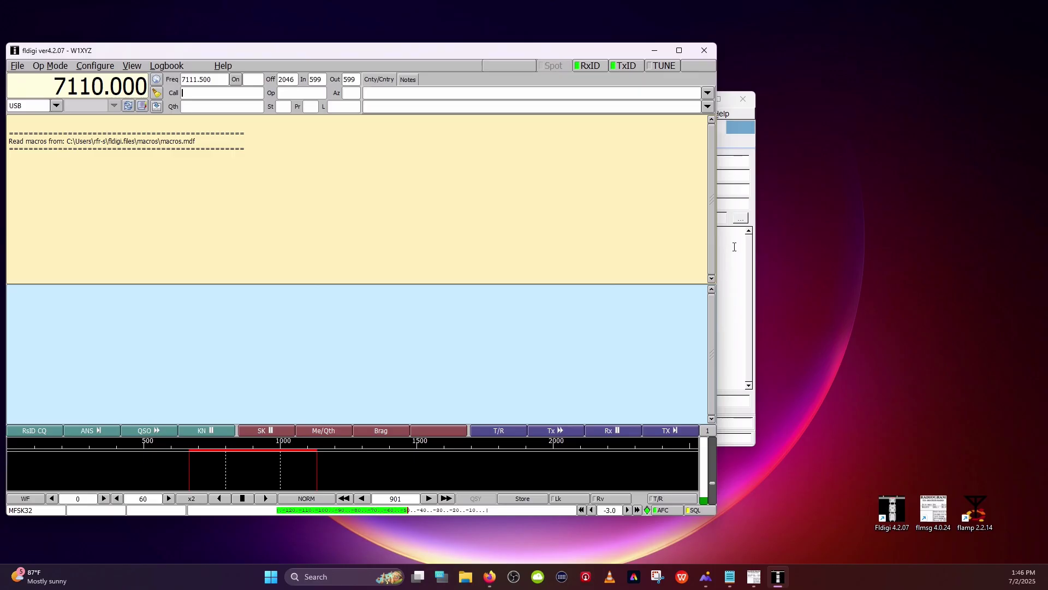
{"action": "left_click", "coordinate": [739, 244]}
{"action": "left_click_drag", "start_coordinate": [628, 102], "coordinate": [840, 93]}
{"action": "left_click", "coordinate": [545, 51]}
{"action": "left_click_drag", "start_coordinate": [545, 50], "coordinate": [648, 43]}
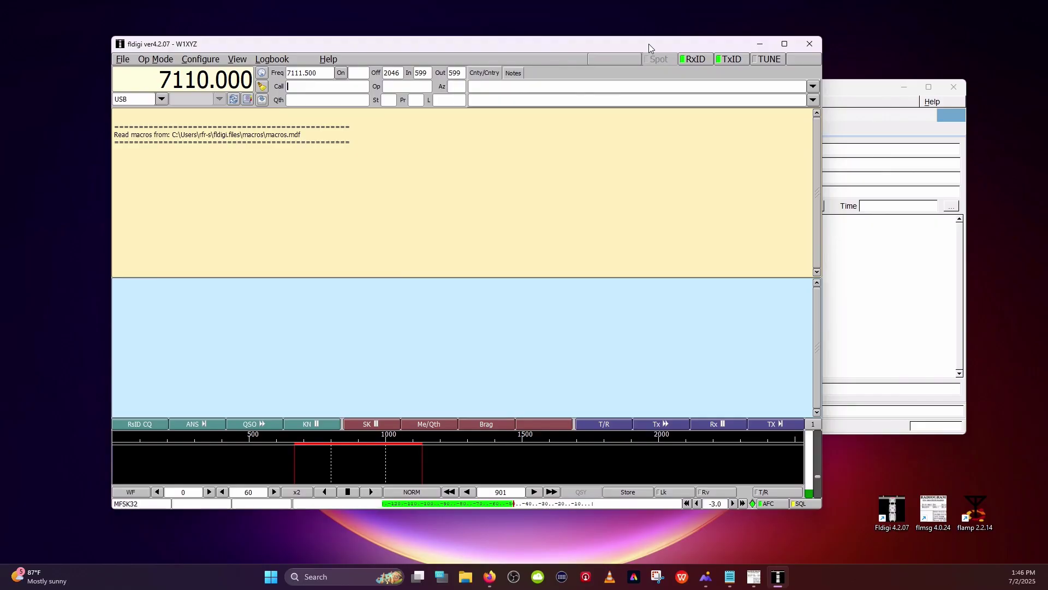
{"action": "left_click", "coordinate": [843, 90]}
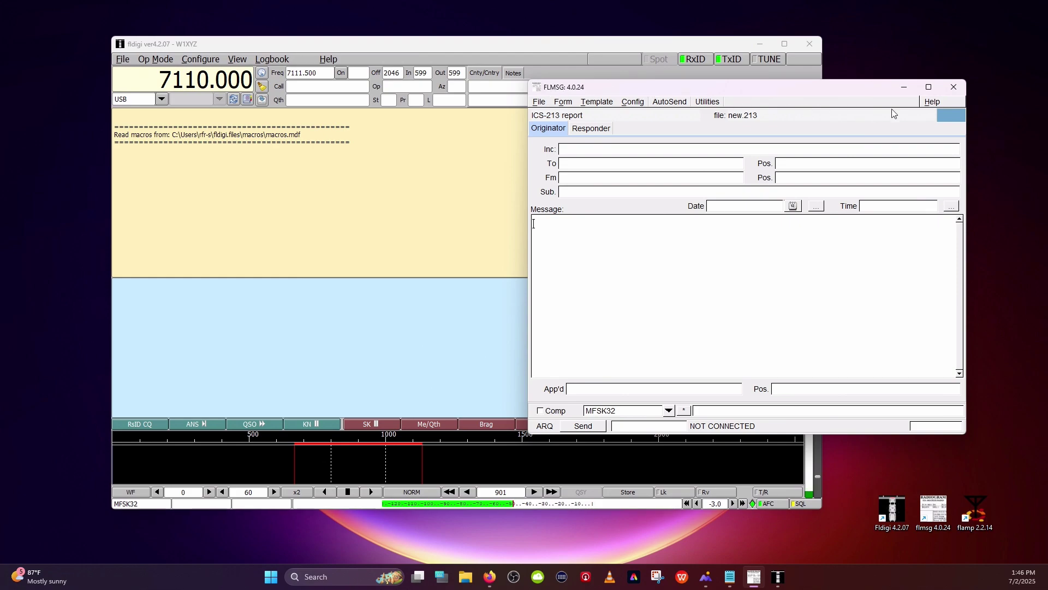
{"action": "left_click", "coordinate": [953, 87]}
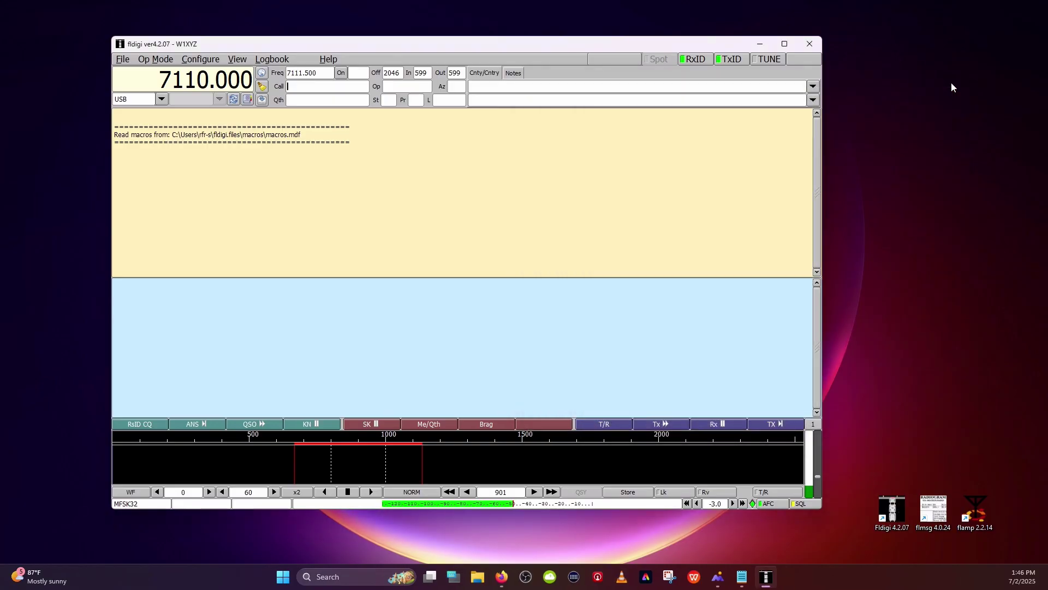
- Tune fldigi to the 7110.000 USB memory, switching to Contestia 4/250 at 900 Hz
{"action": "left_click", "coordinate": [262, 87]}
{"action": "scroll", "coordinate": [308, 94], "scroll_direction": "down", "scroll_amount": 4}
{"action": "scroll", "coordinate": [308, 95], "scroll_direction": "down", "scroll_amount": 1}
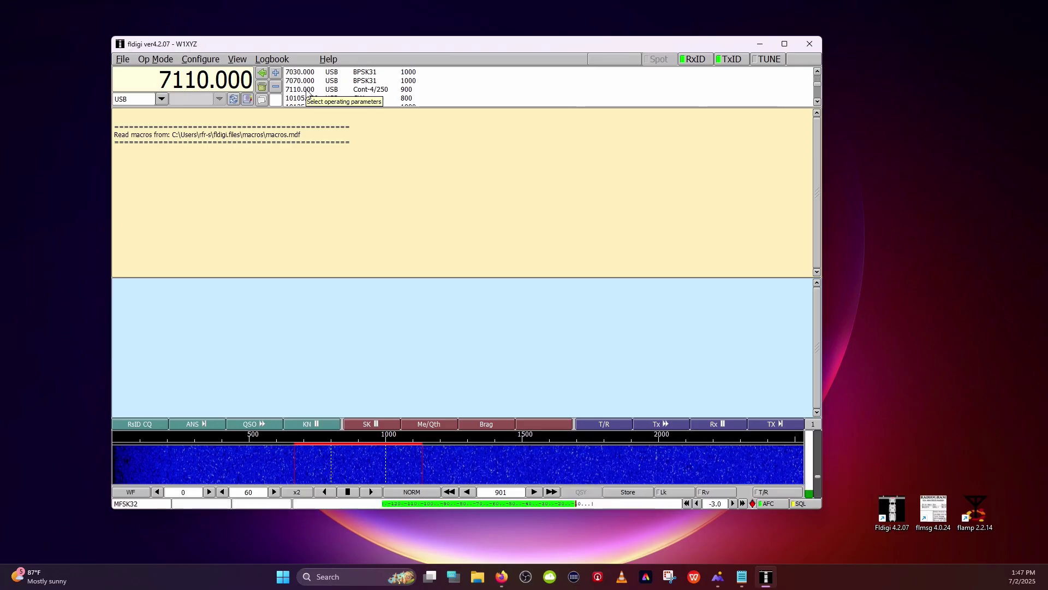
{"action": "double_click", "coordinate": [301, 90]}
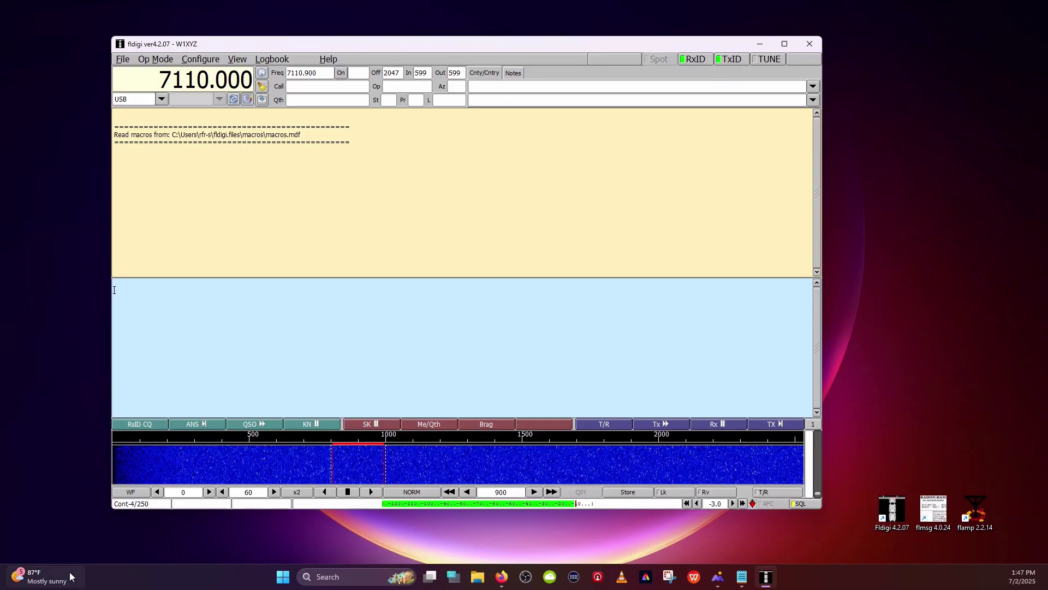
{"action": "left_click", "coordinate": [152, 507]}
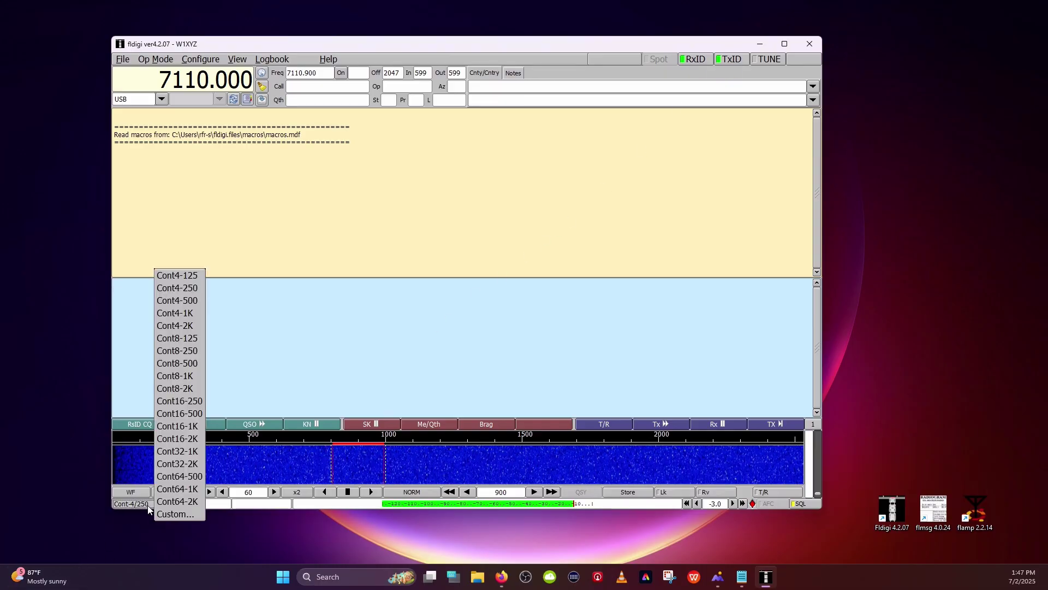
{"action": "left_click", "coordinate": [148, 510]}
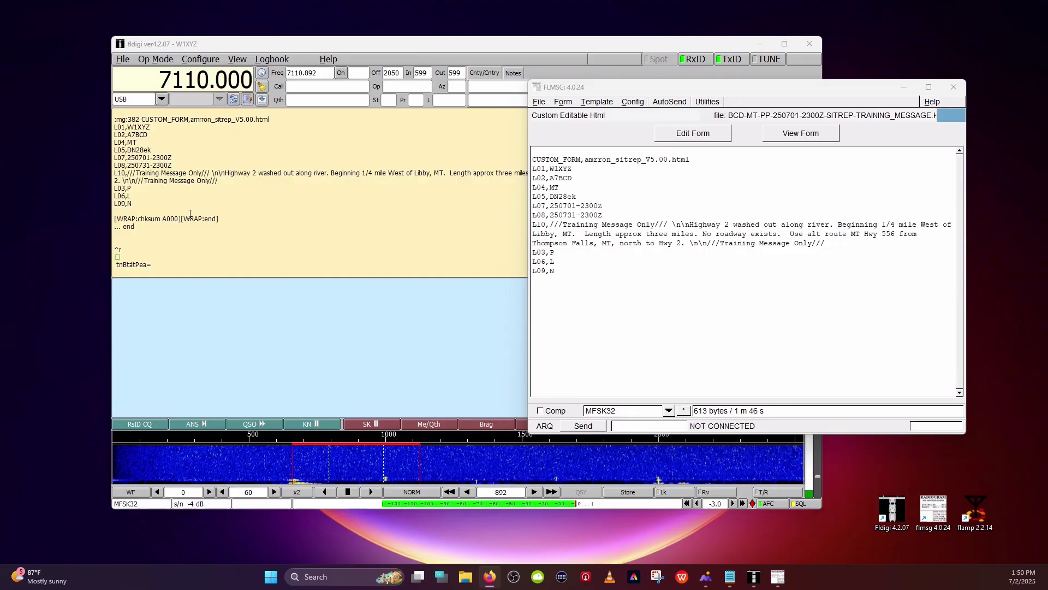
- Highlight the amrron_sitrep_V5.00.html form reference in FLMSG's received message, then switch to the error screenshot
{"action": "left_click_drag", "start_coordinate": [228, 218], "coordinate": [154, 219]}
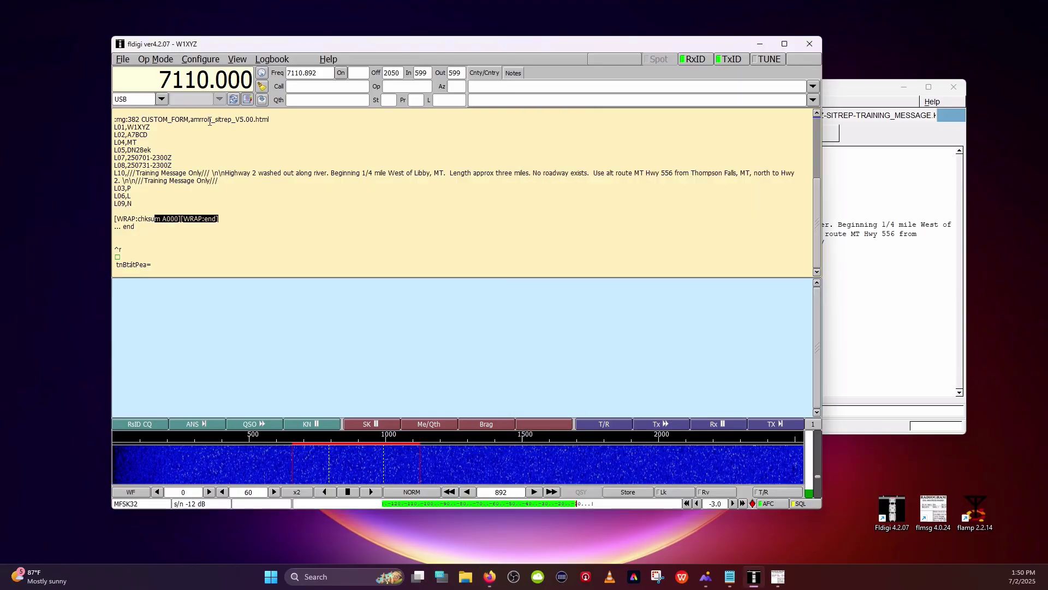
{"action": "left_click", "coordinate": [913, 295]}
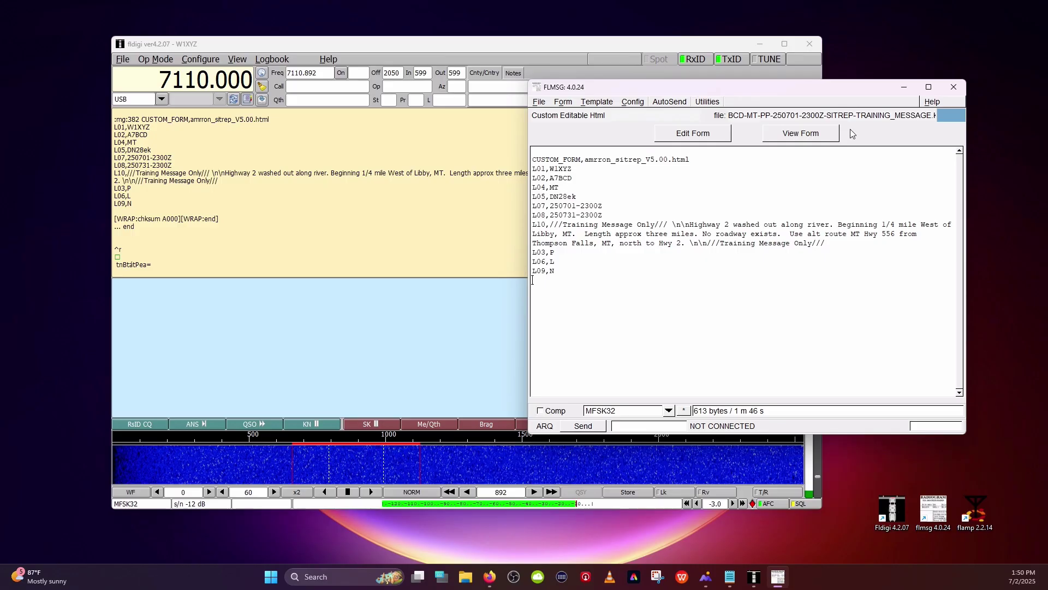
{"action": "left_click_drag", "start_coordinate": [595, 87], "coordinate": [484, 76]}
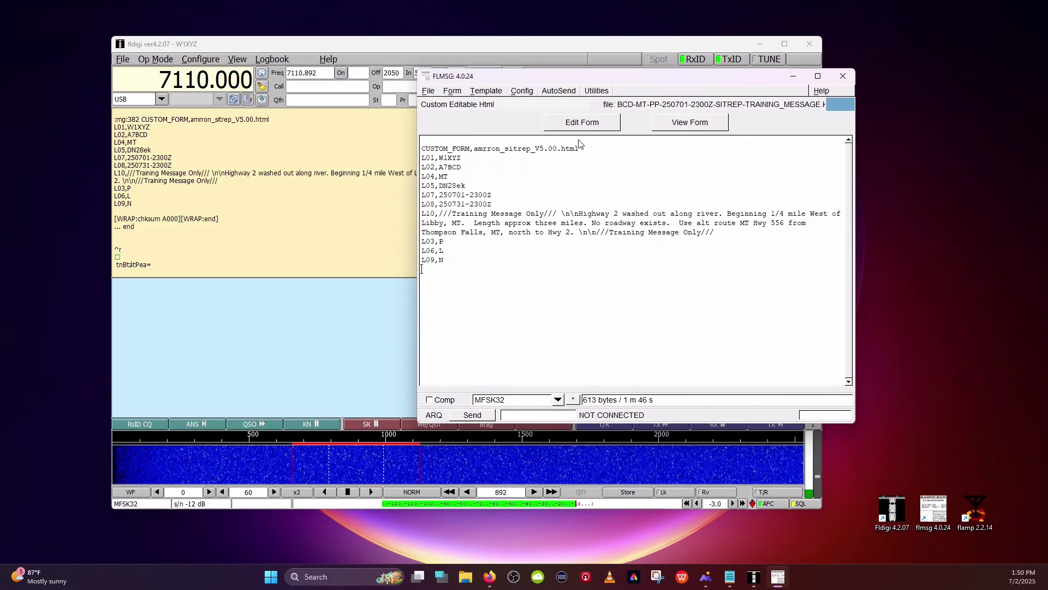
{"action": "left_click_drag", "start_coordinate": [471, 149], "coordinate": [579, 148]}
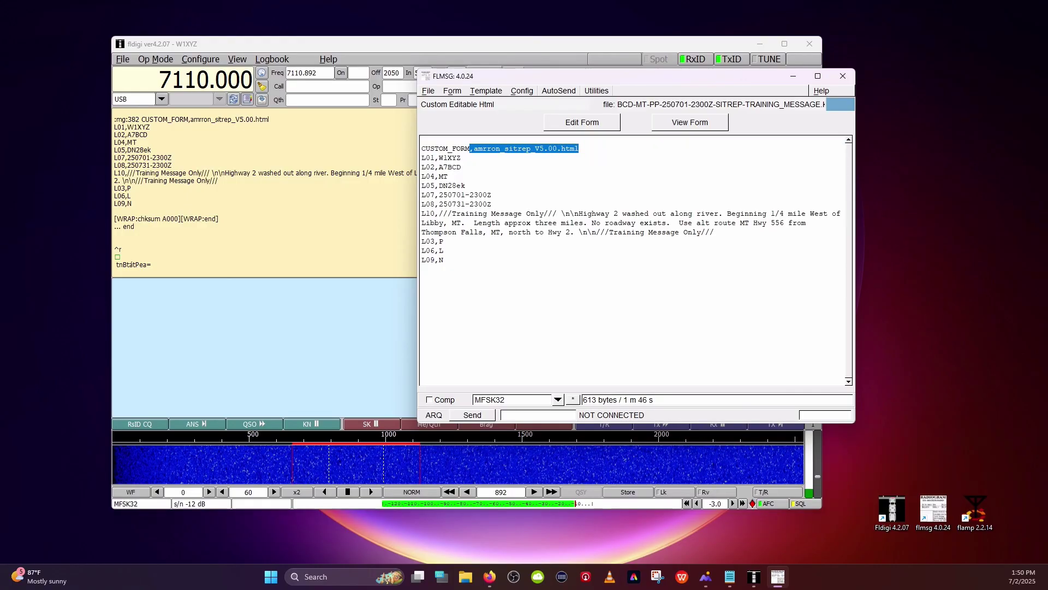
{"action": "key", "text": "Print"}
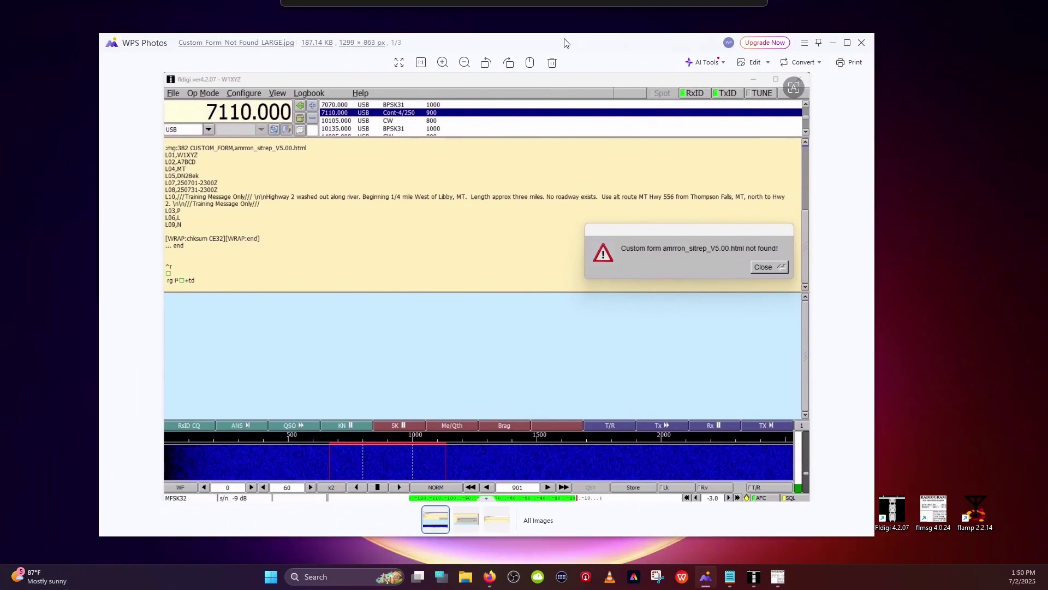
- View the zoomed 'custom form not found' screenshot, close WPS Photos, and bring fldigi forward
{"action": "left_click", "coordinate": [464, 516]}
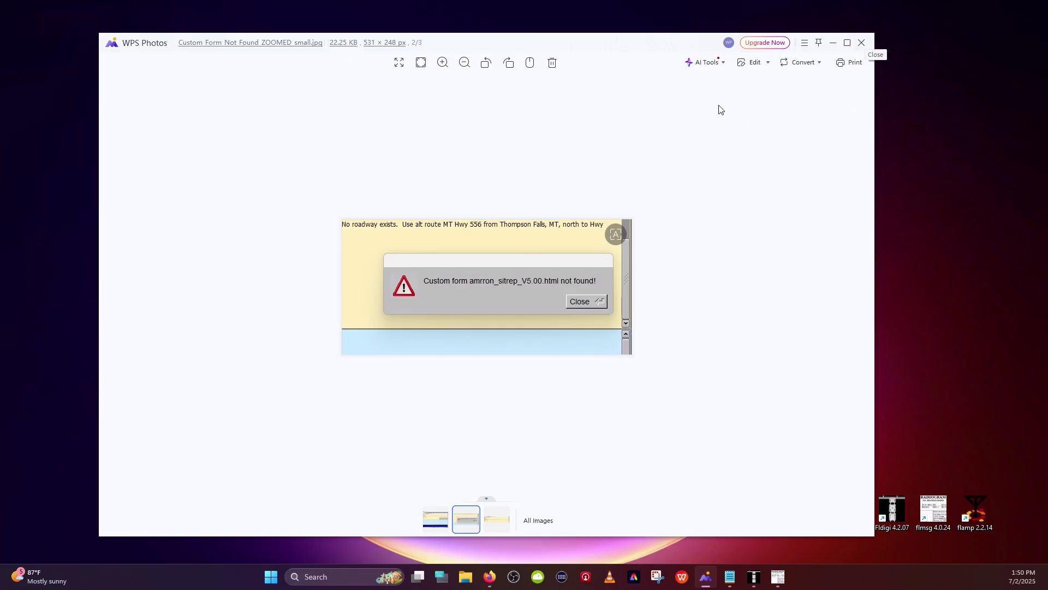
{"action": "key", "text": "Escape"}
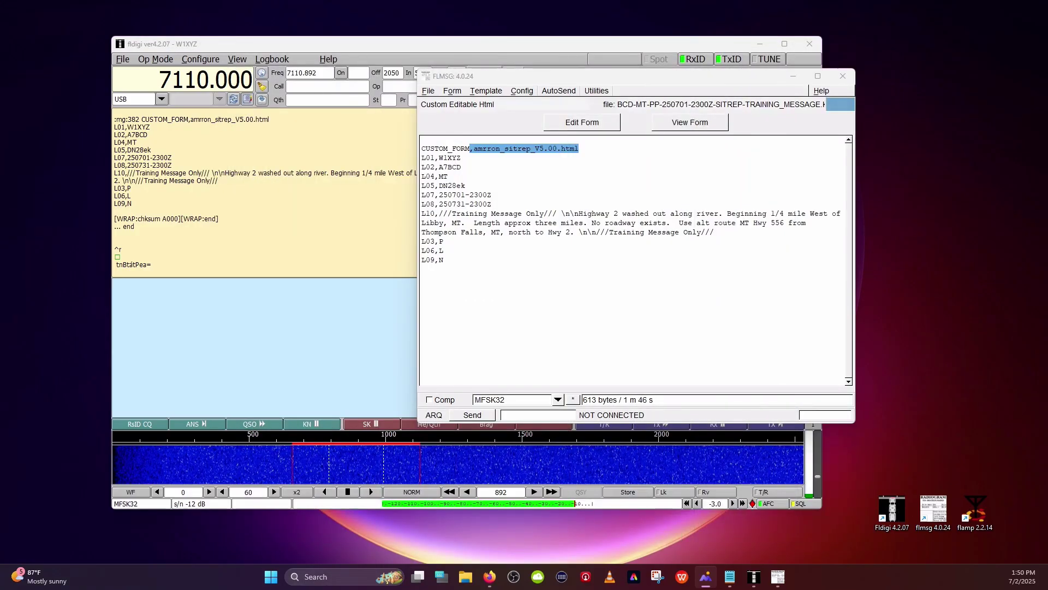
{"action": "left_click", "coordinate": [334, 194]}
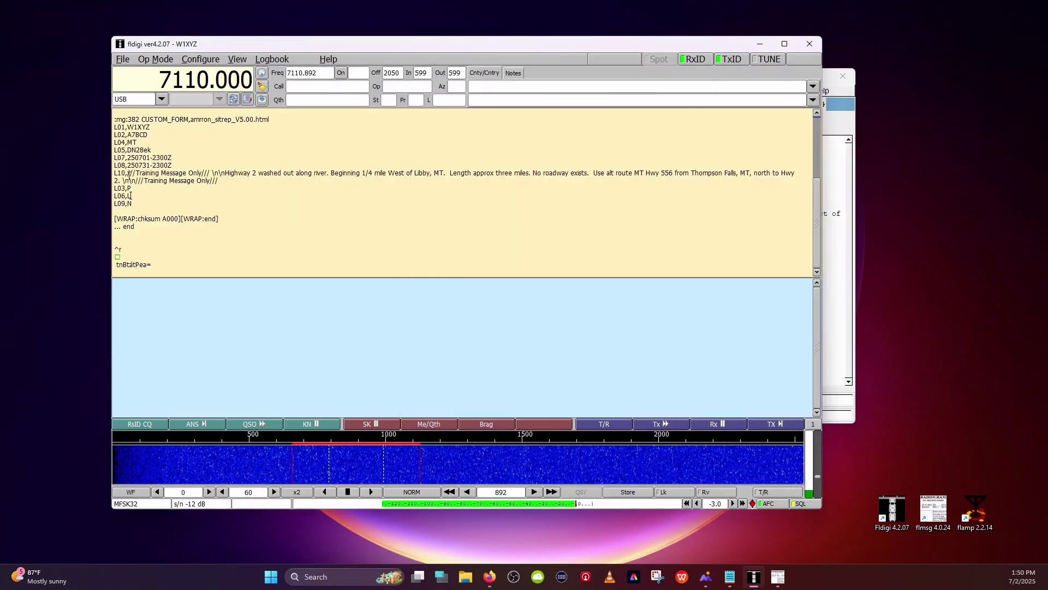
{"action": "left_click", "coordinate": [343, 175]}
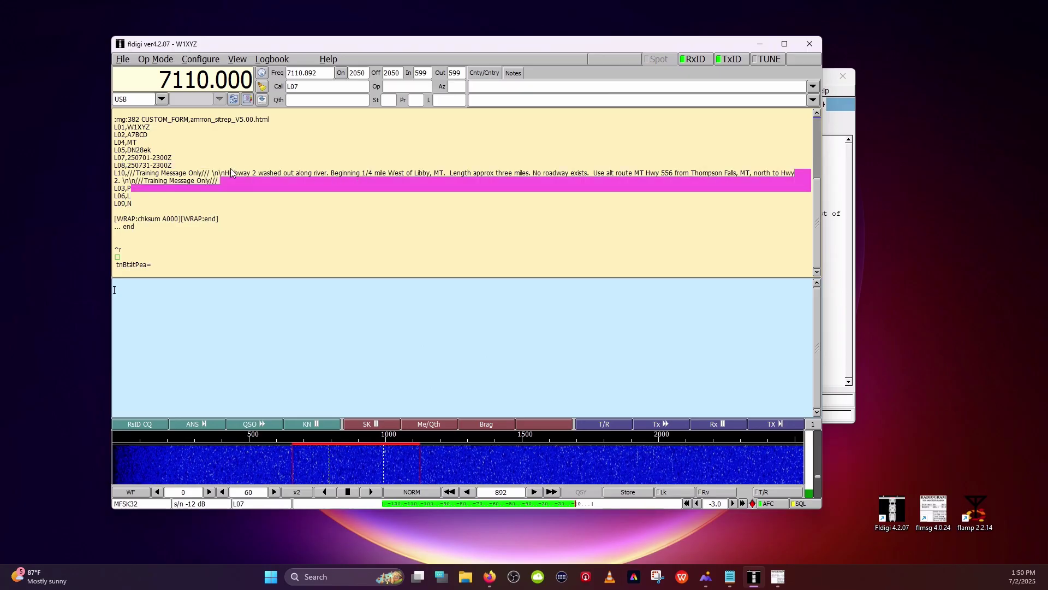